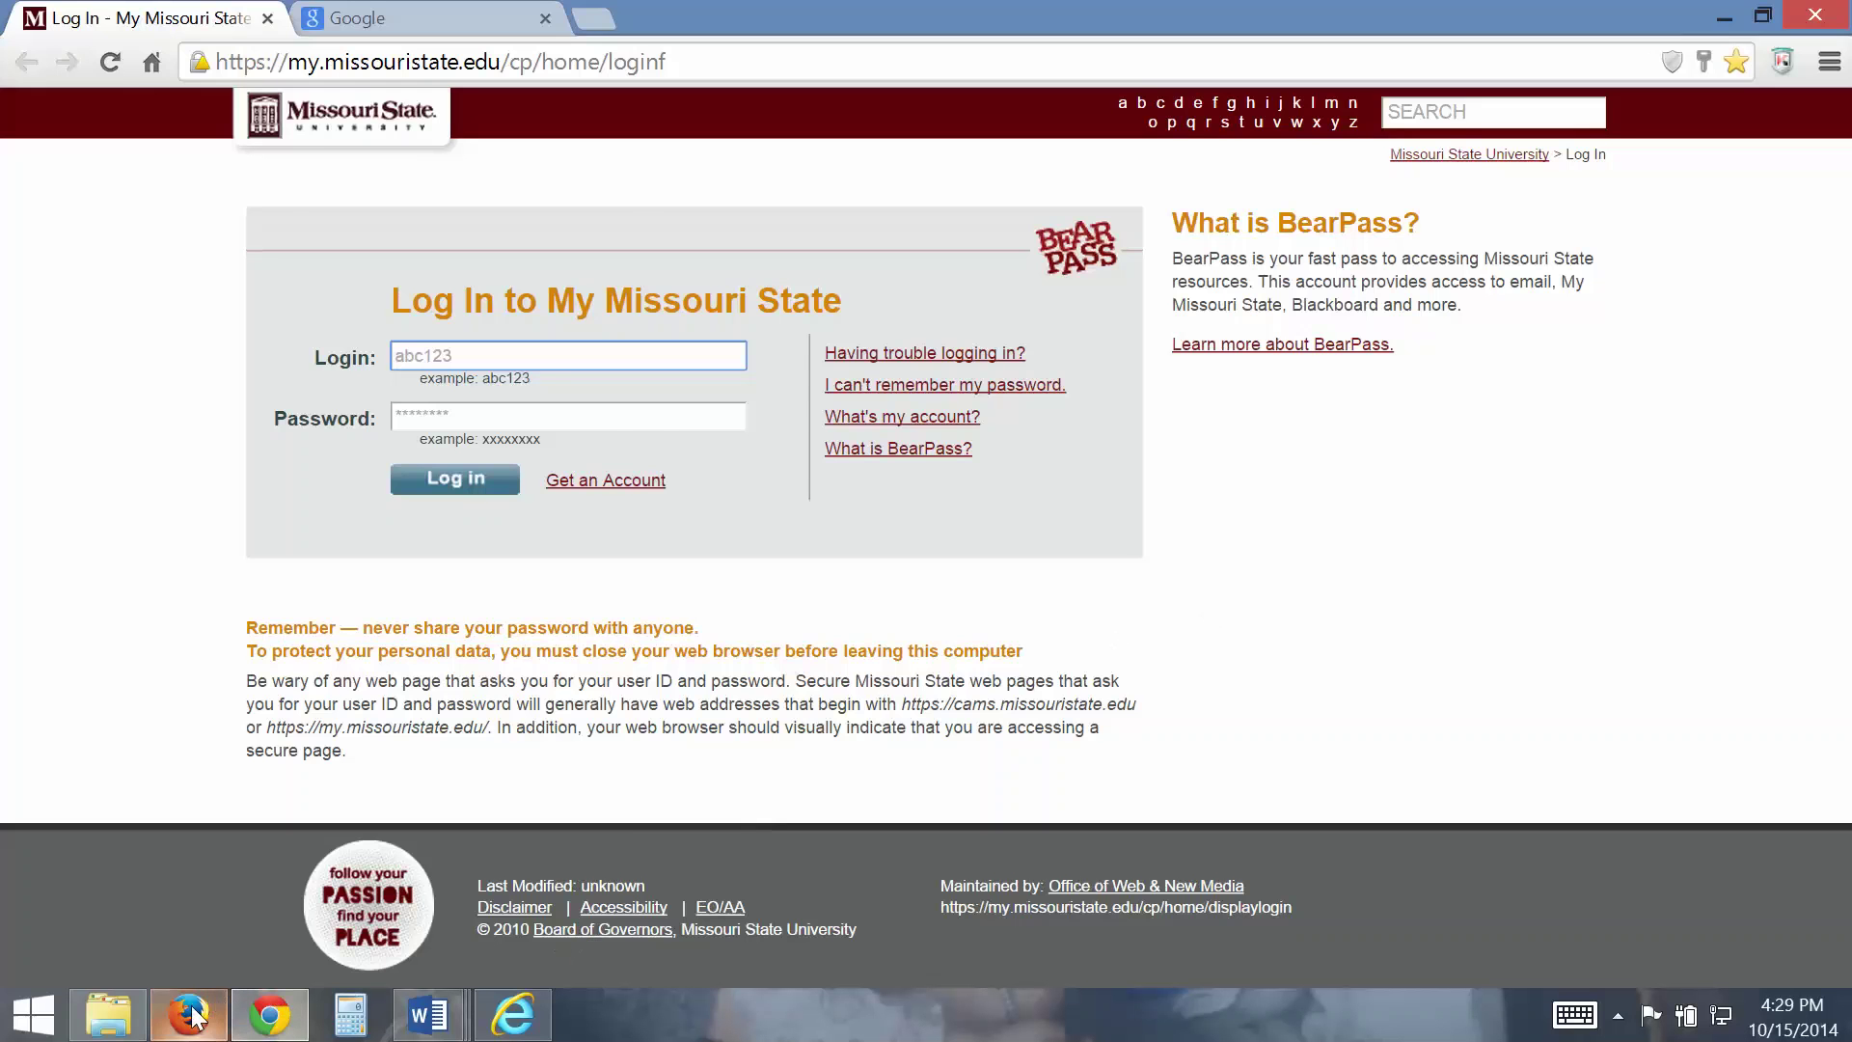
- Switch from Chrome's university login page to the Firefox window and its start page
left_click(188, 1015)
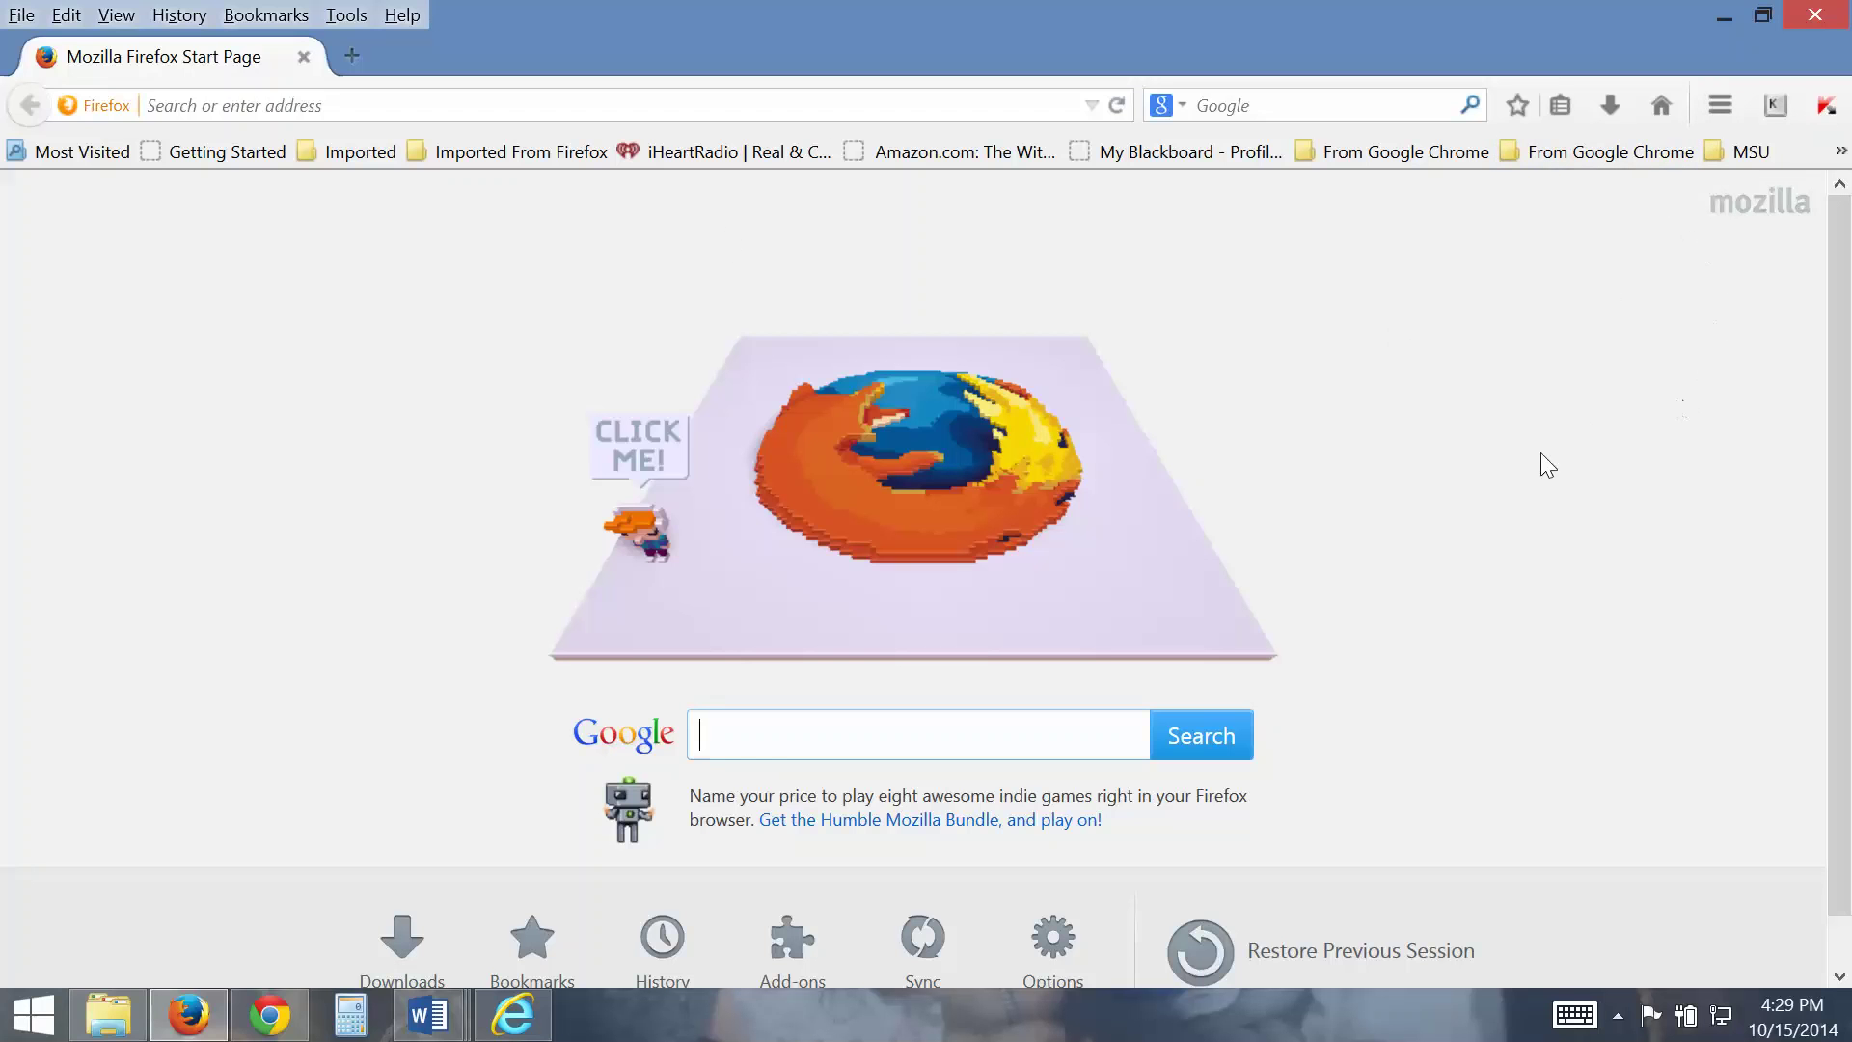
- Clear today's history and cache from Firefox's Privacy options, then close Options
left_click(1722, 105)
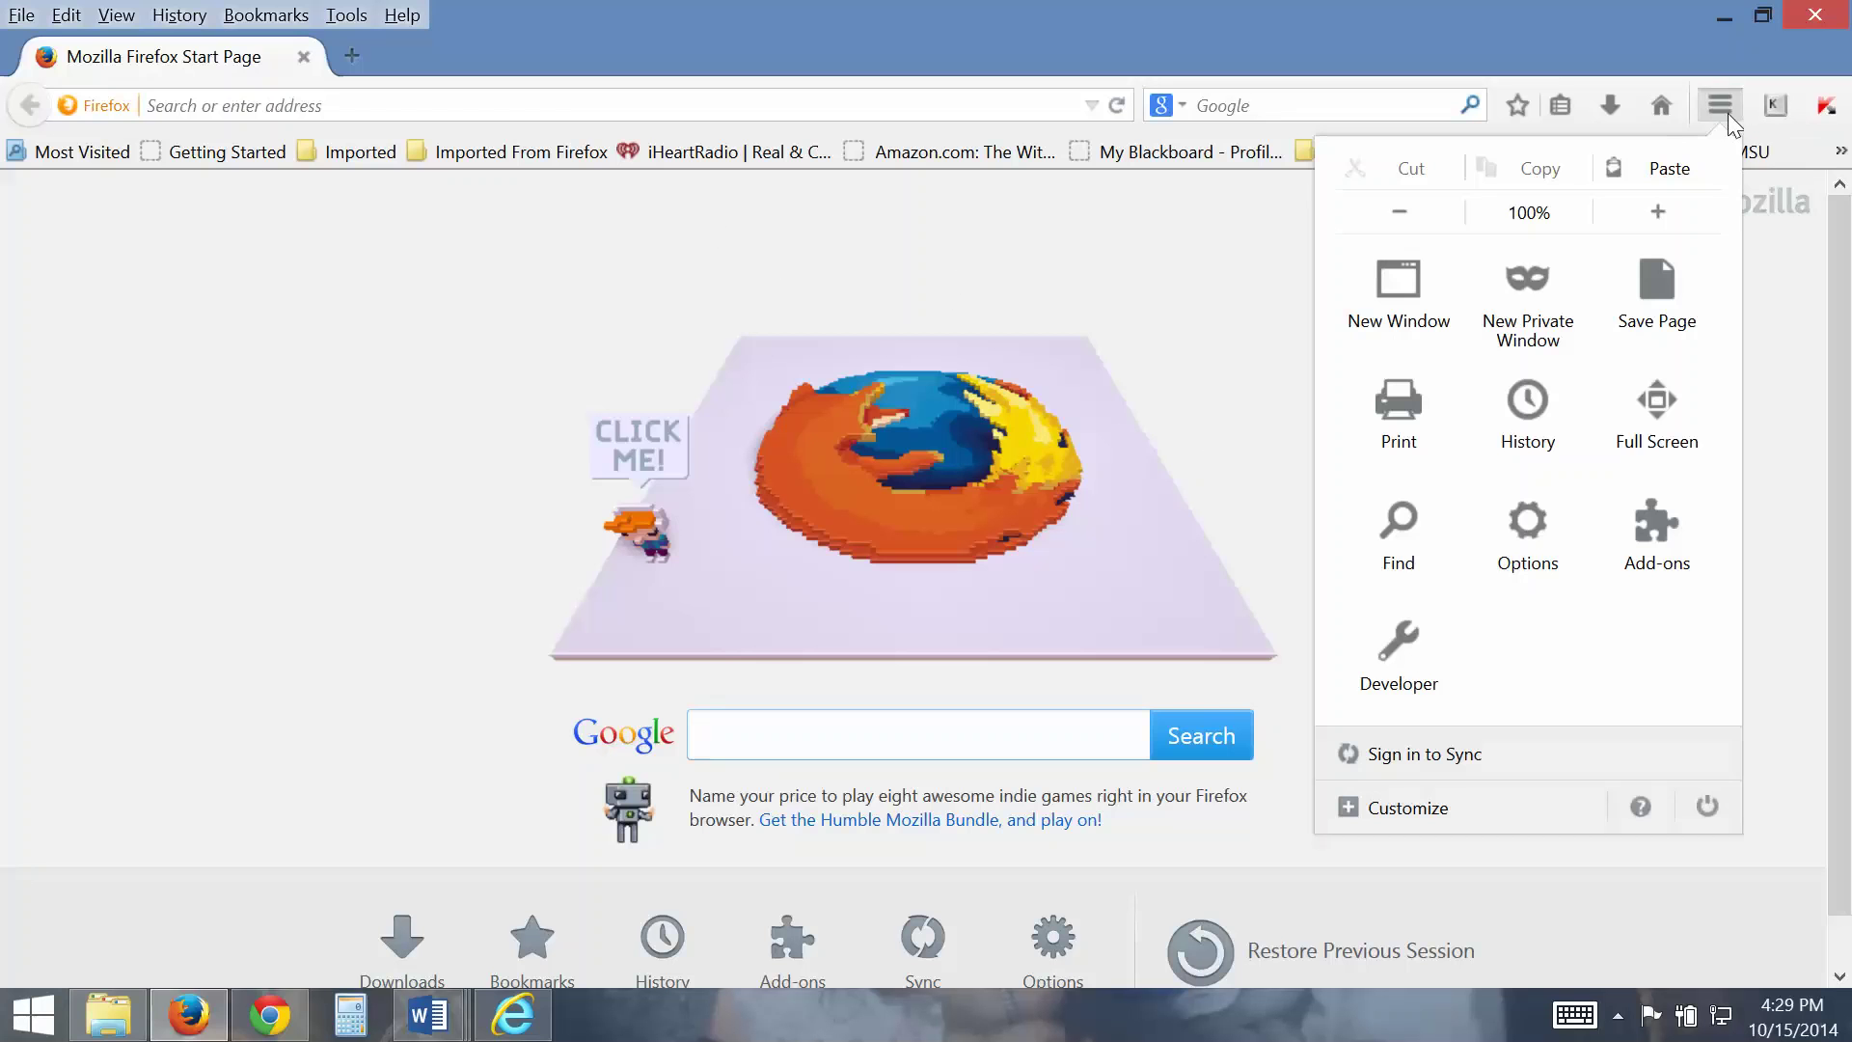
left_click(1547, 569)
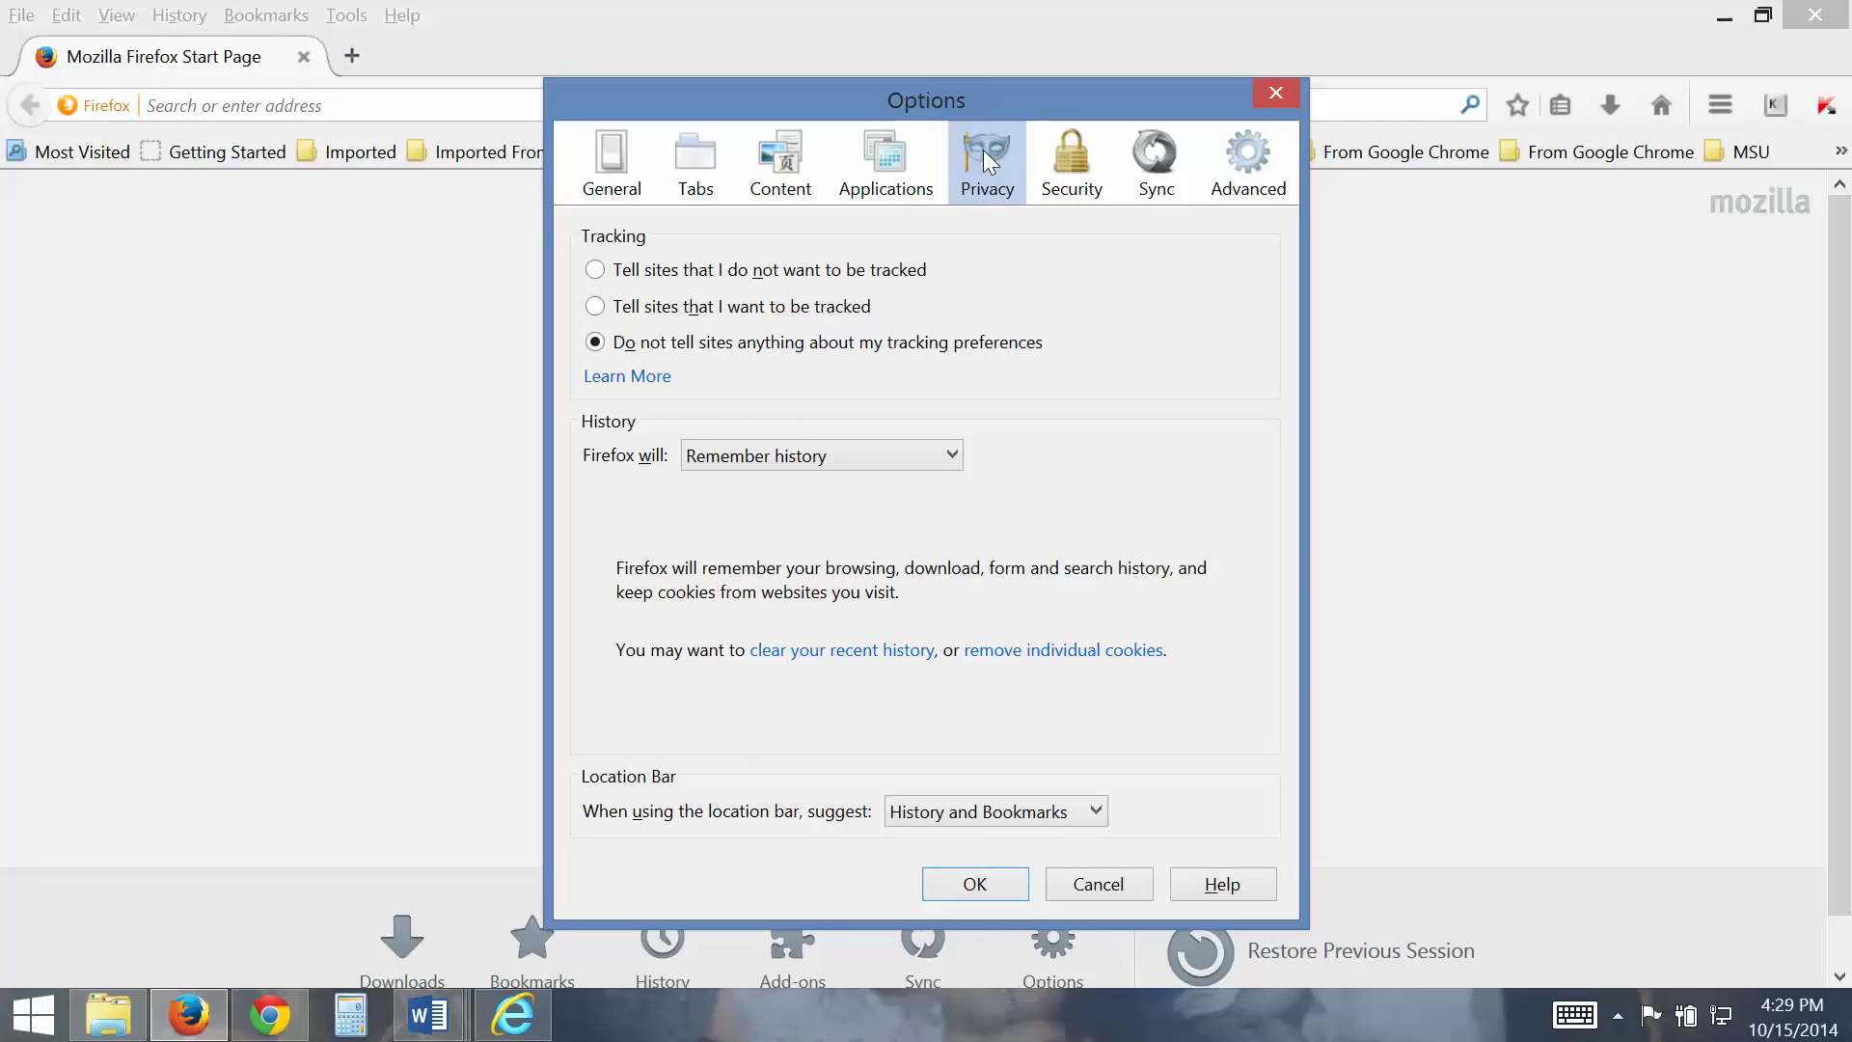
left_click(582, 153)
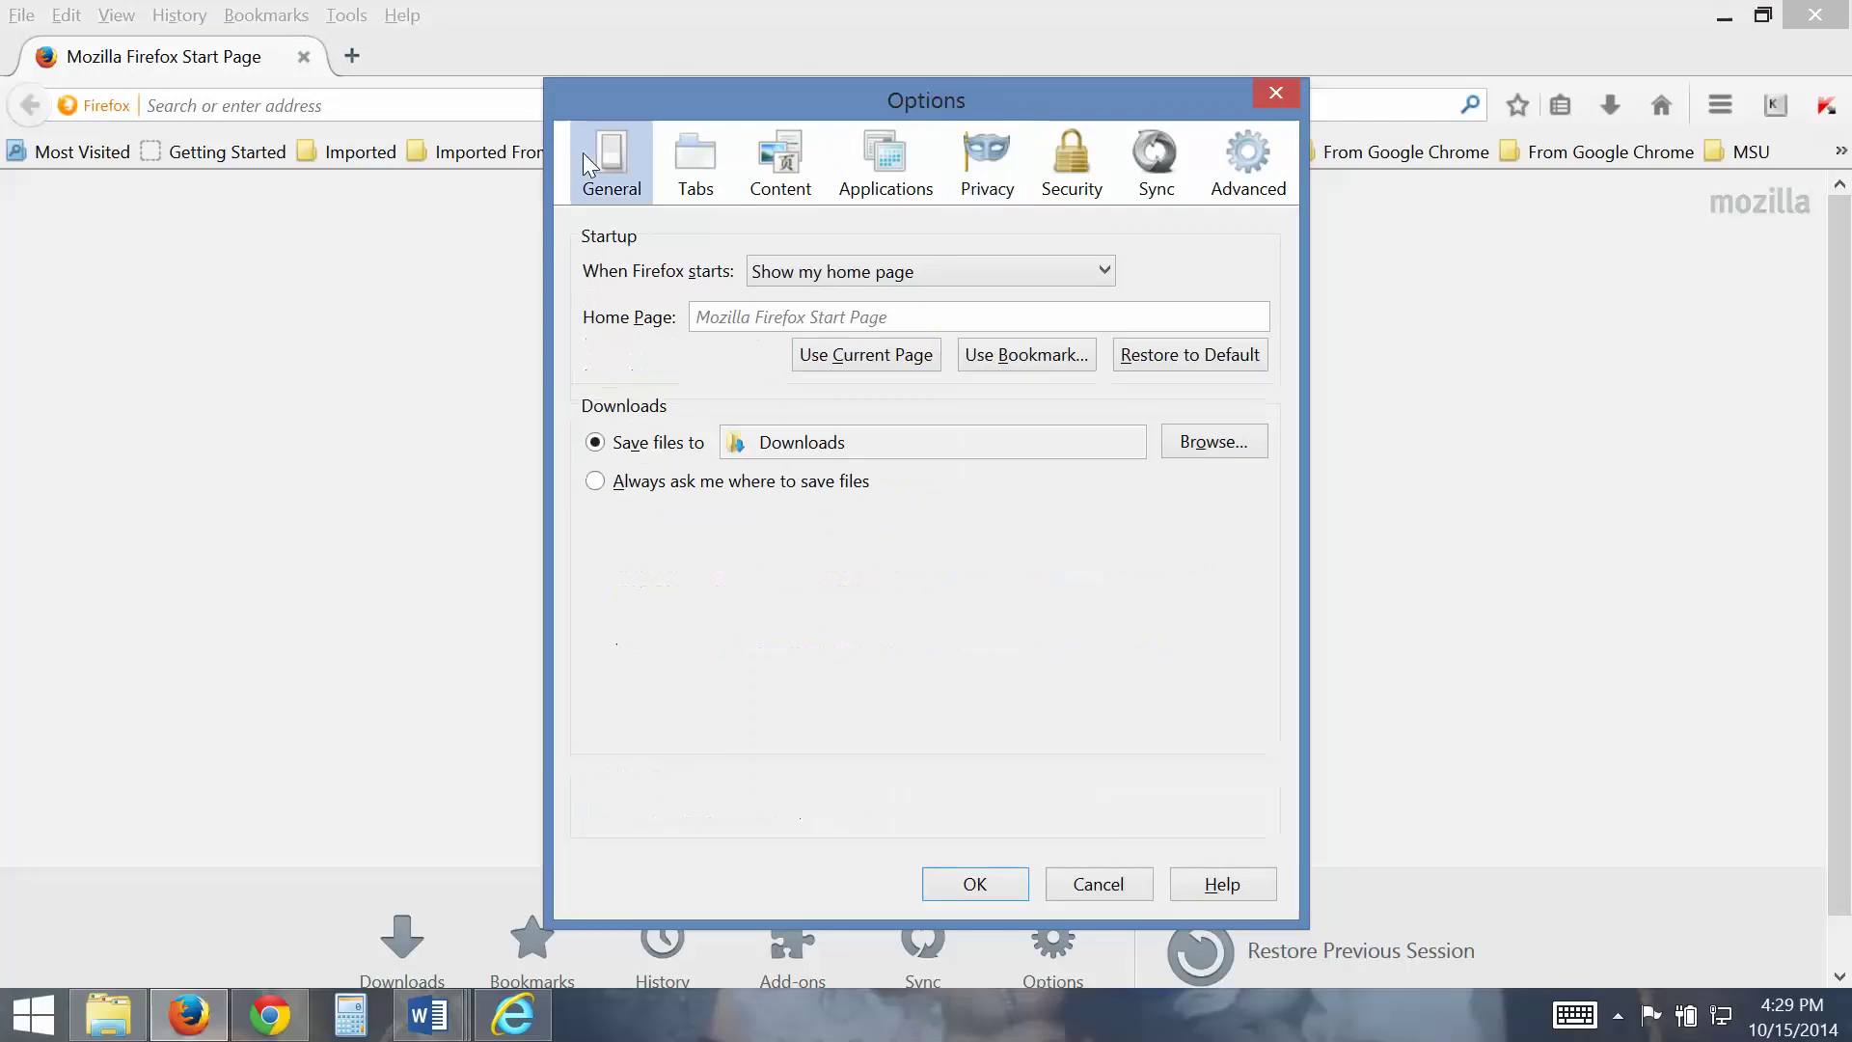
left_click(996, 149)
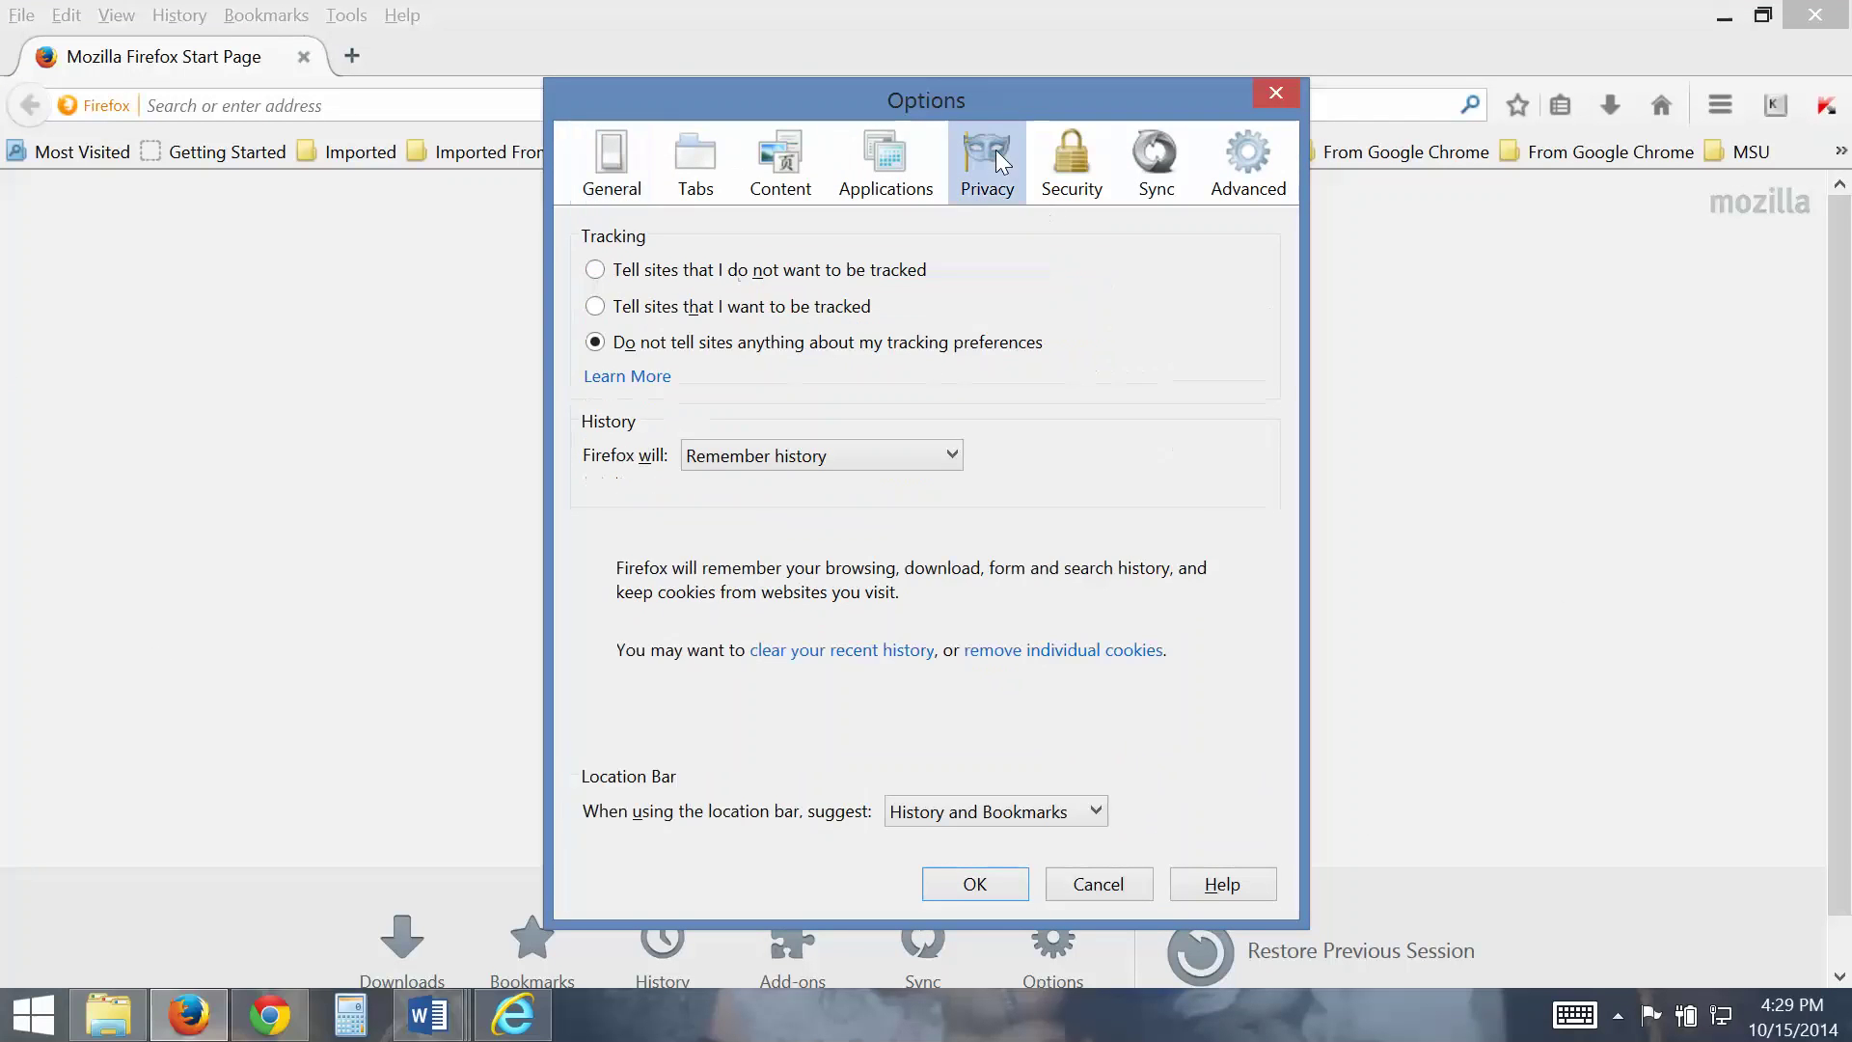
left_click(833, 655)
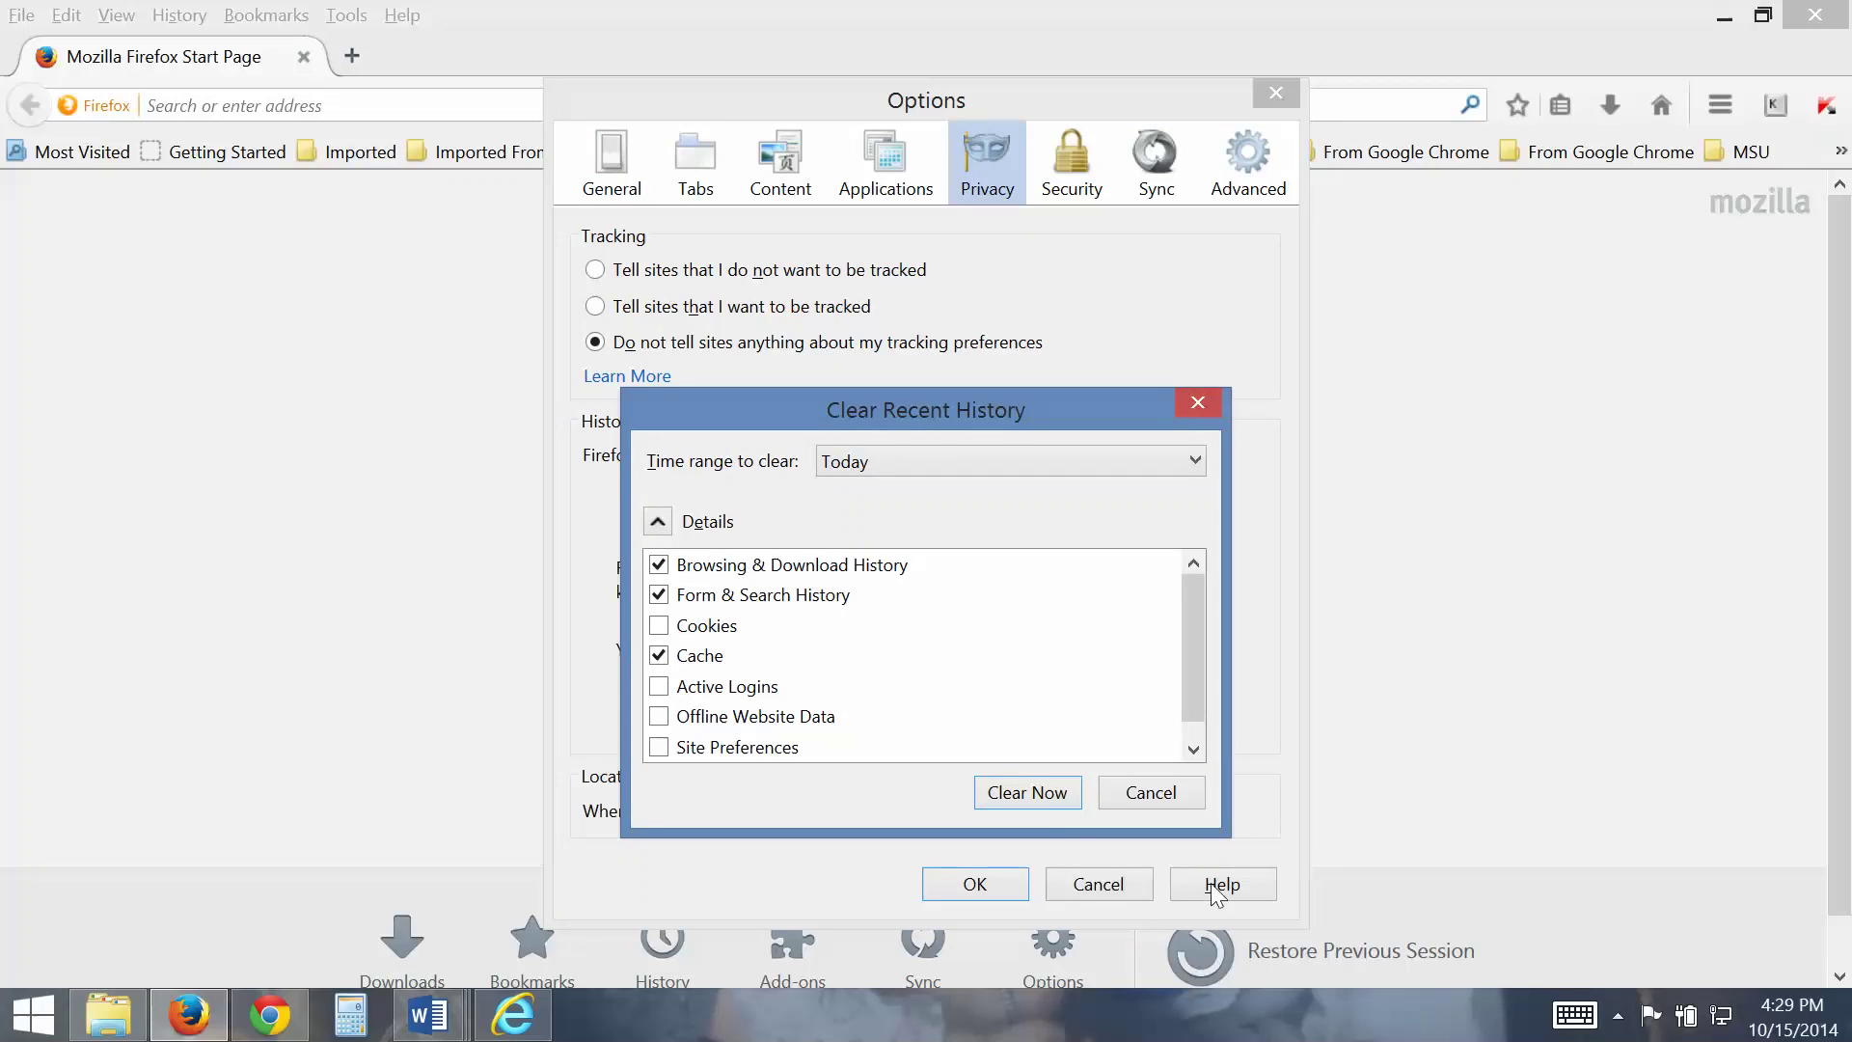
left_click(1026, 791)
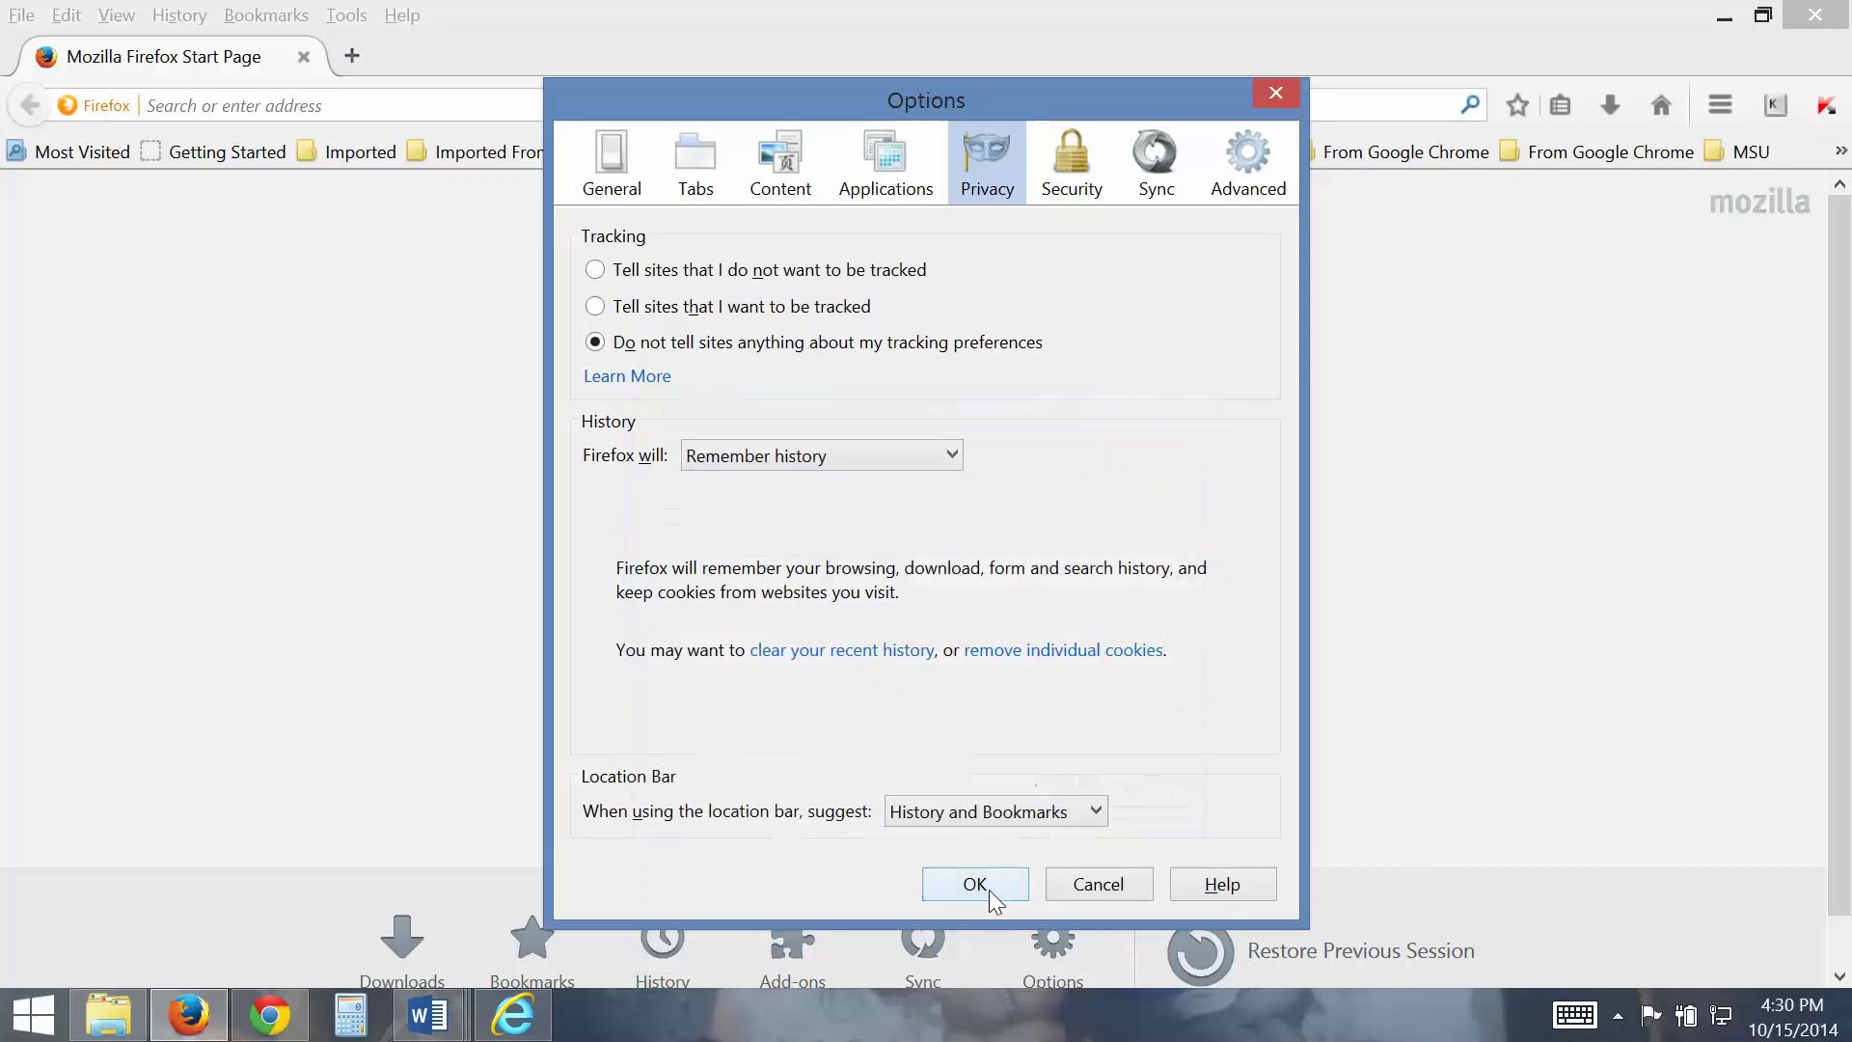
left_click(989, 890)
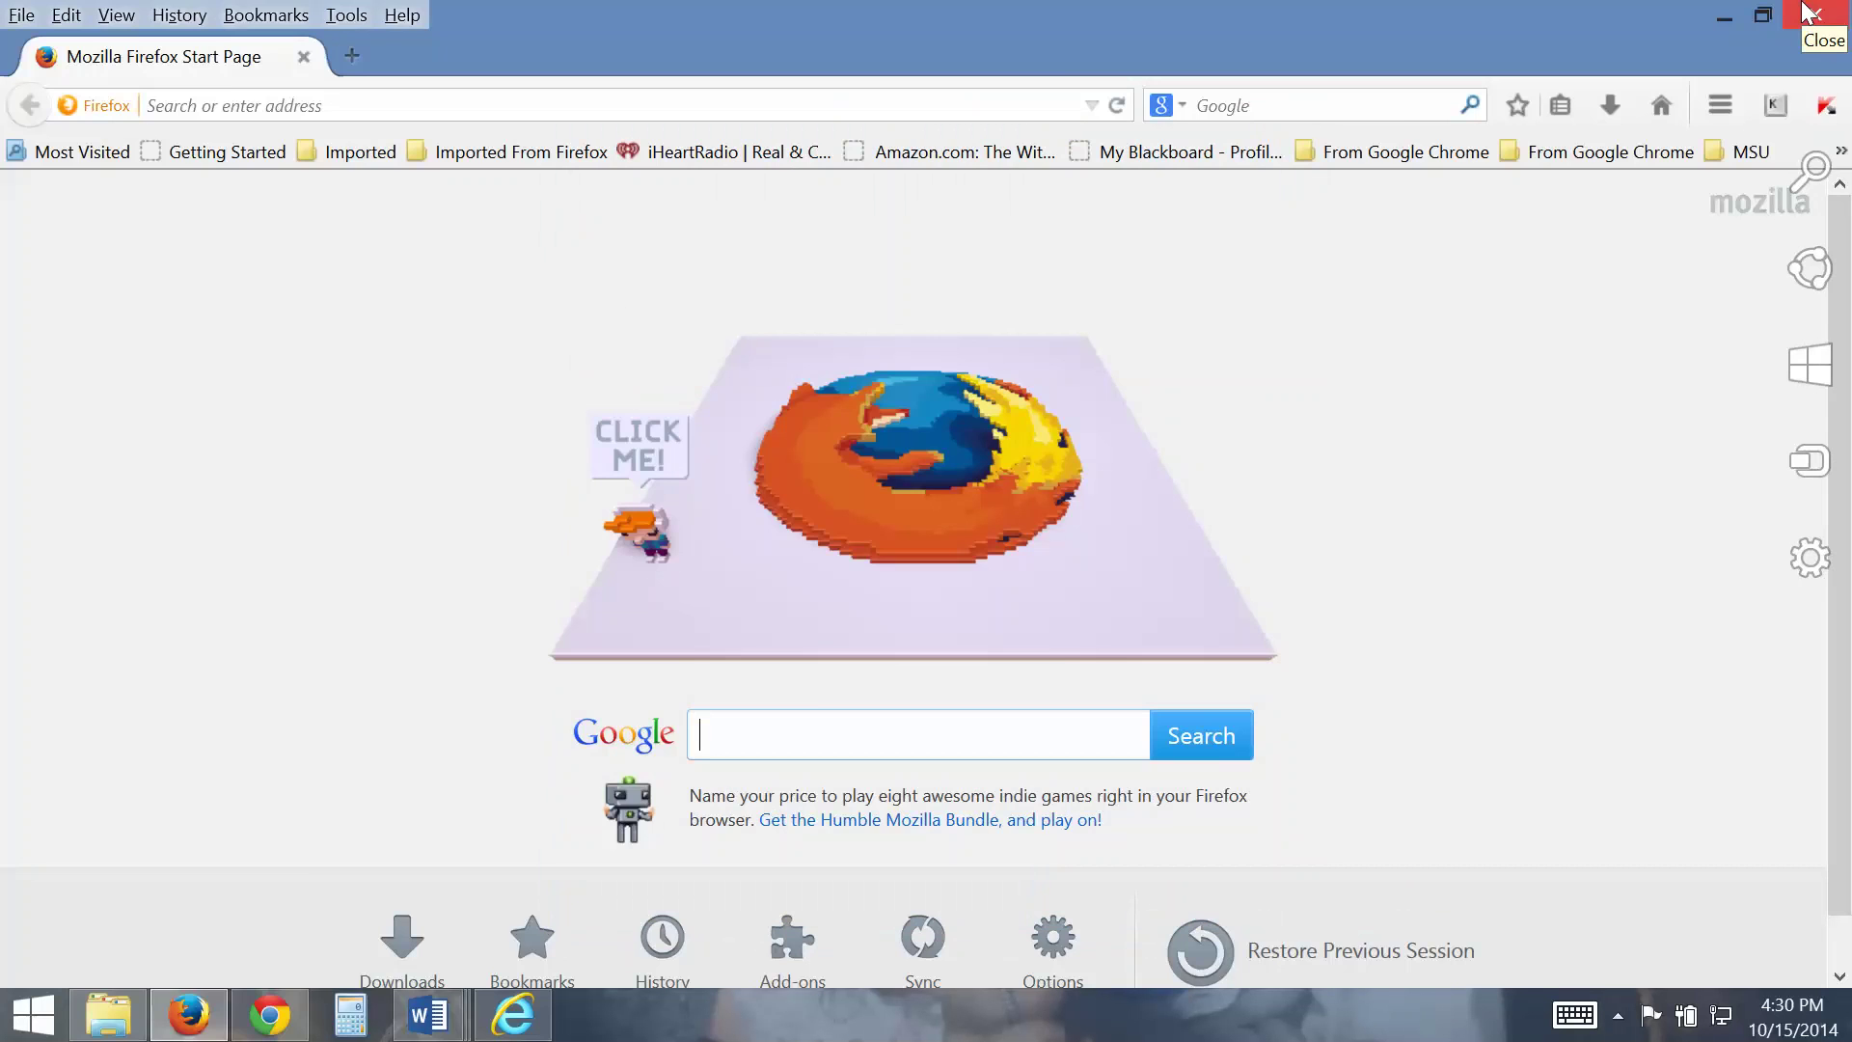
- Close Firefox and bring the Chrome window to the front
left_click(1812, 13)
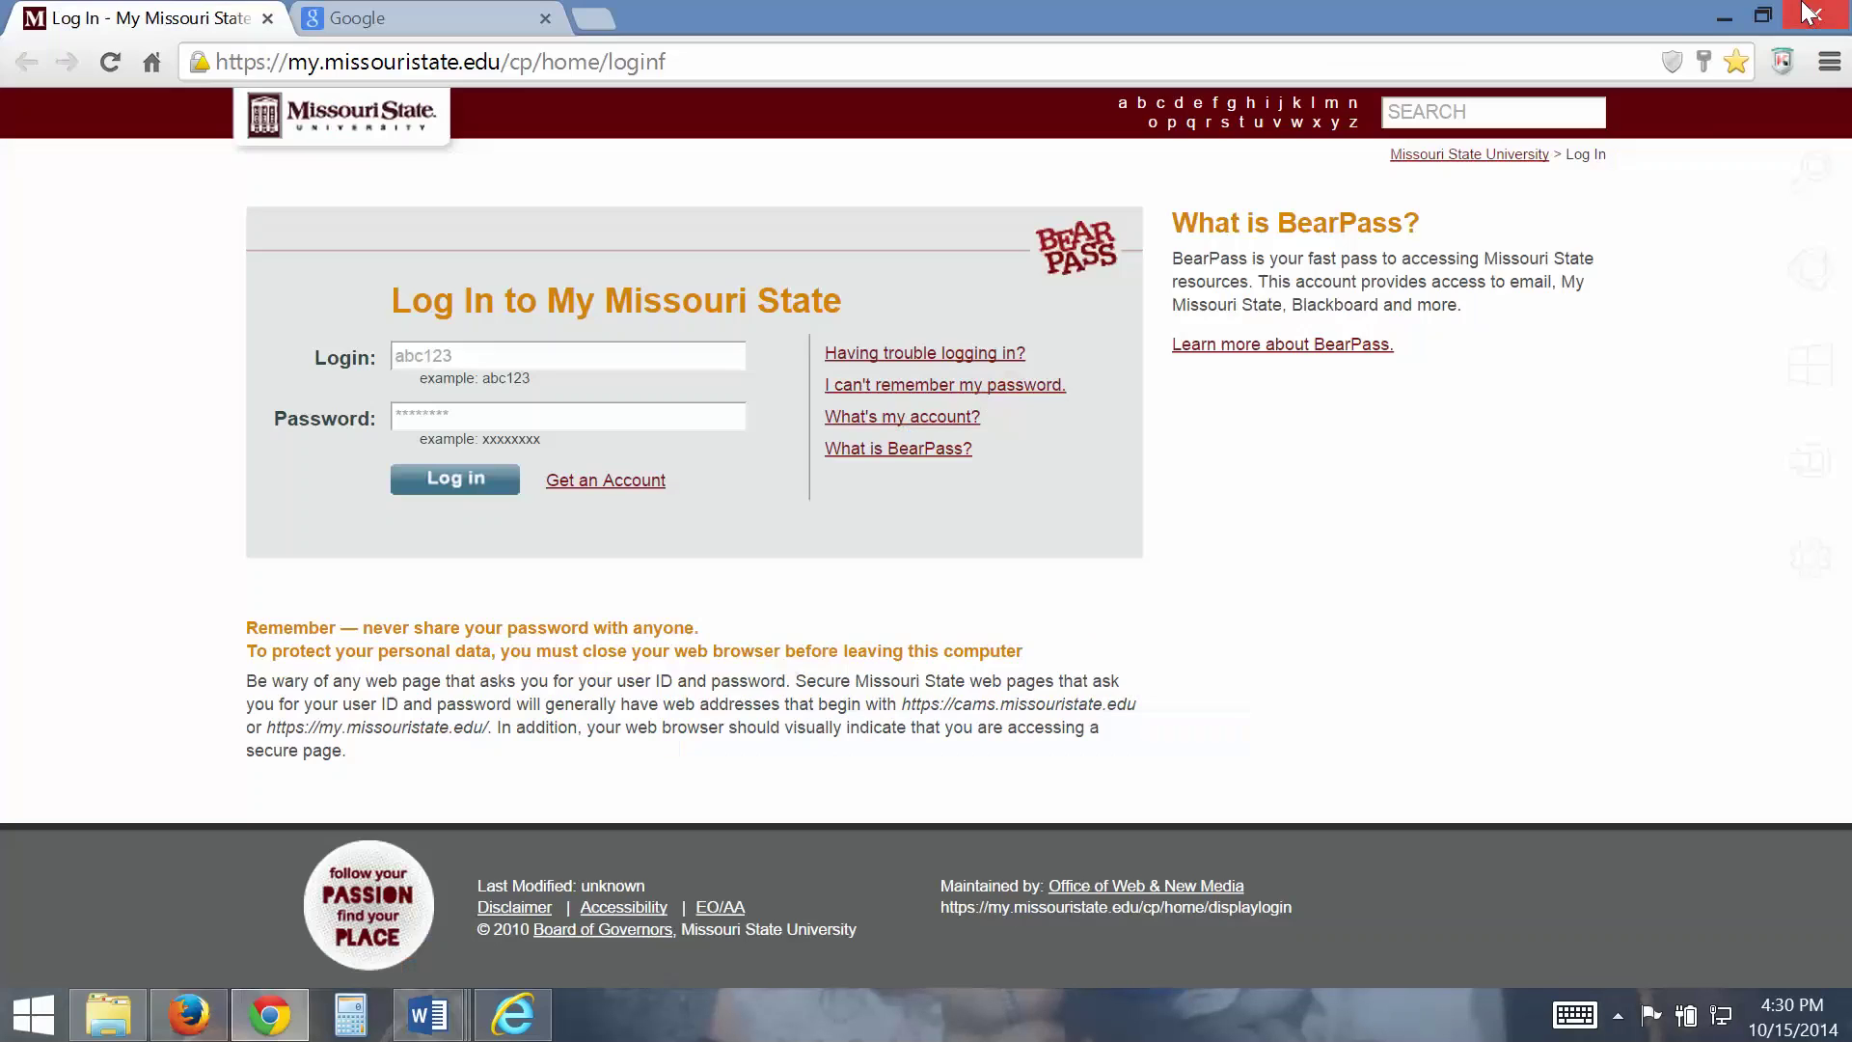
left_click(271, 1017)
left_click(271, 1017)
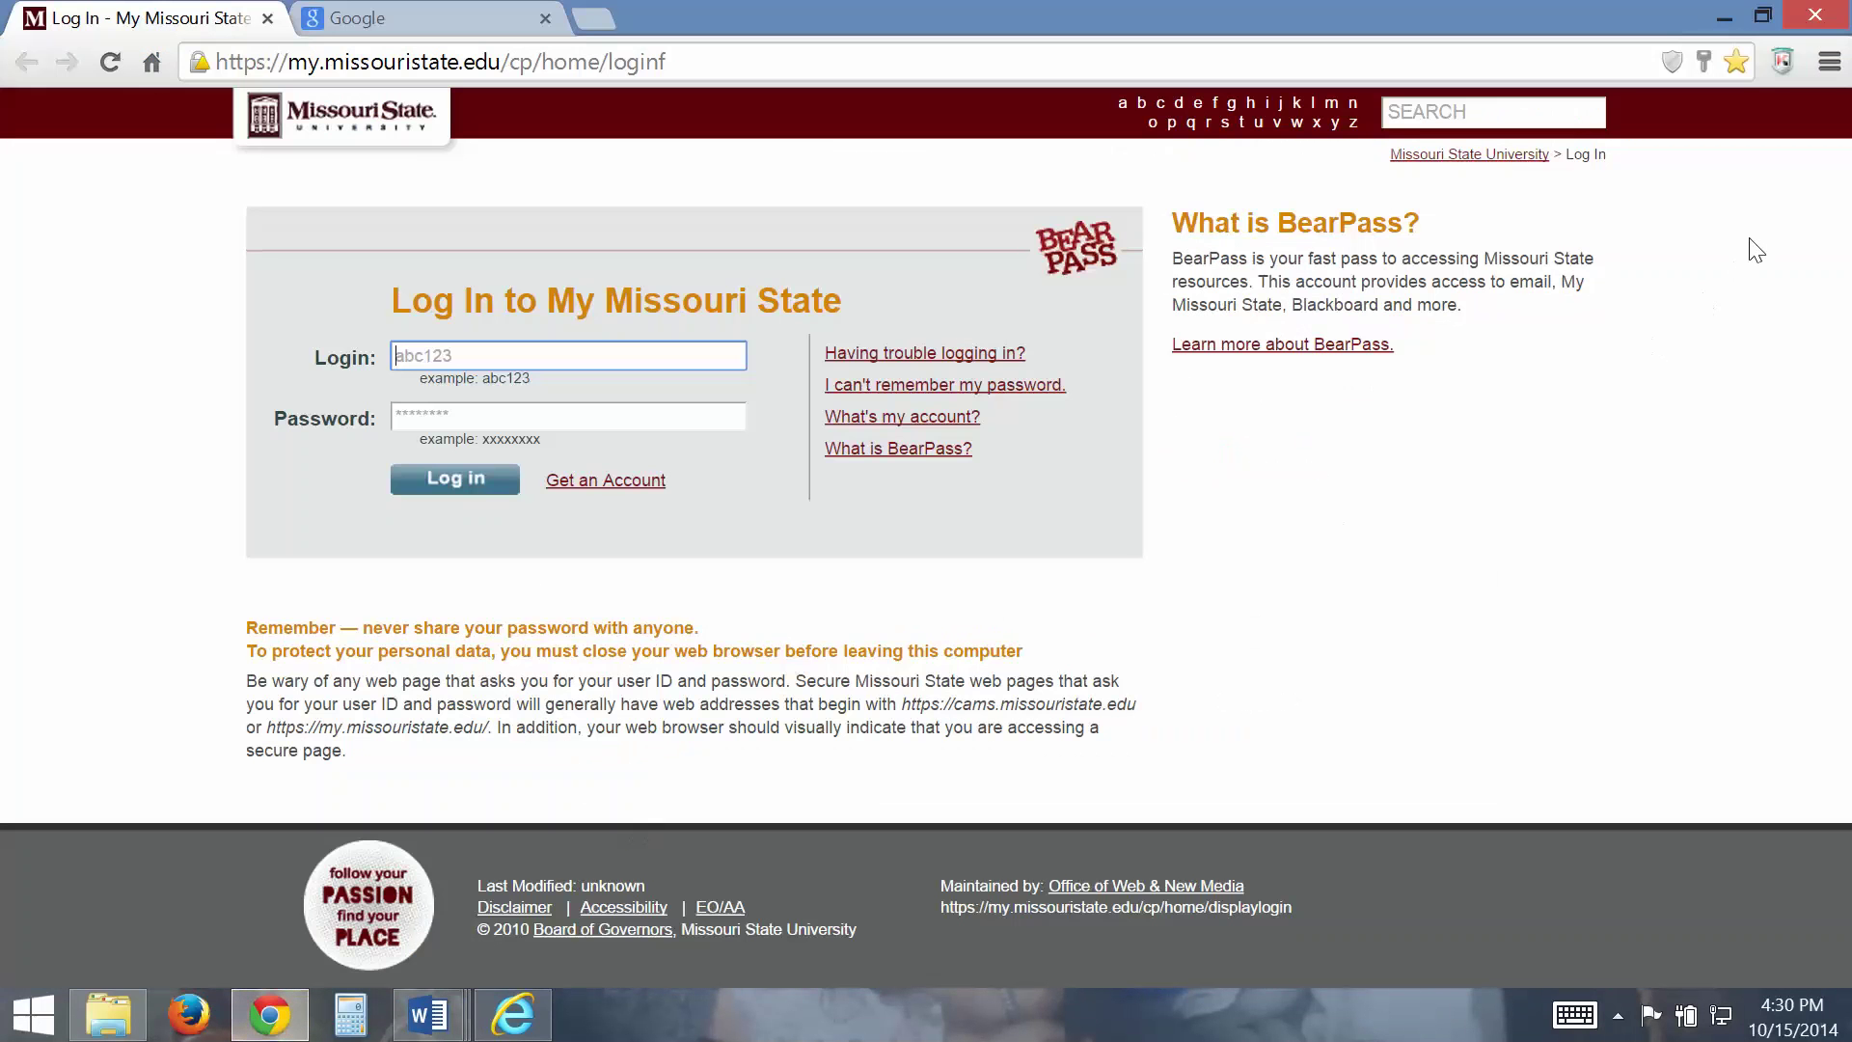
- Clear Chrome's browsing and download history, cookies and cache from the beginning of time
left_click(1830, 62)
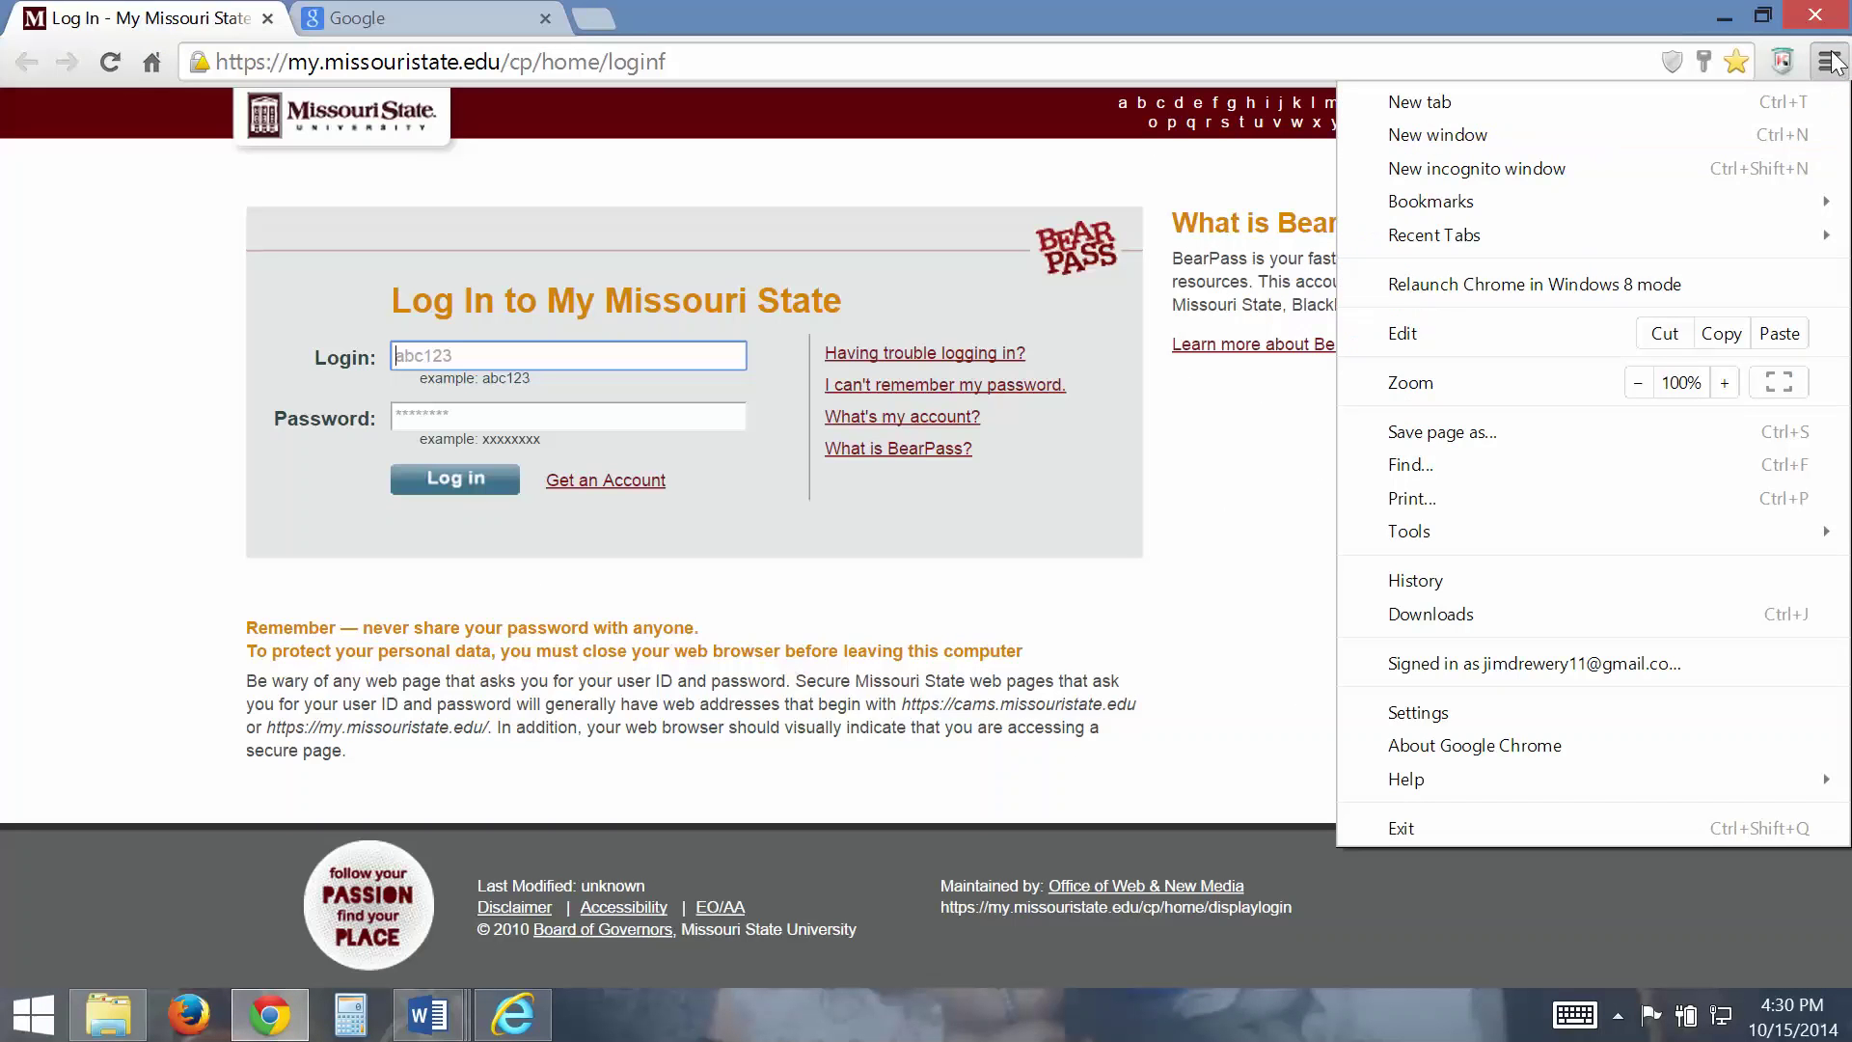
left_click(1422, 712)
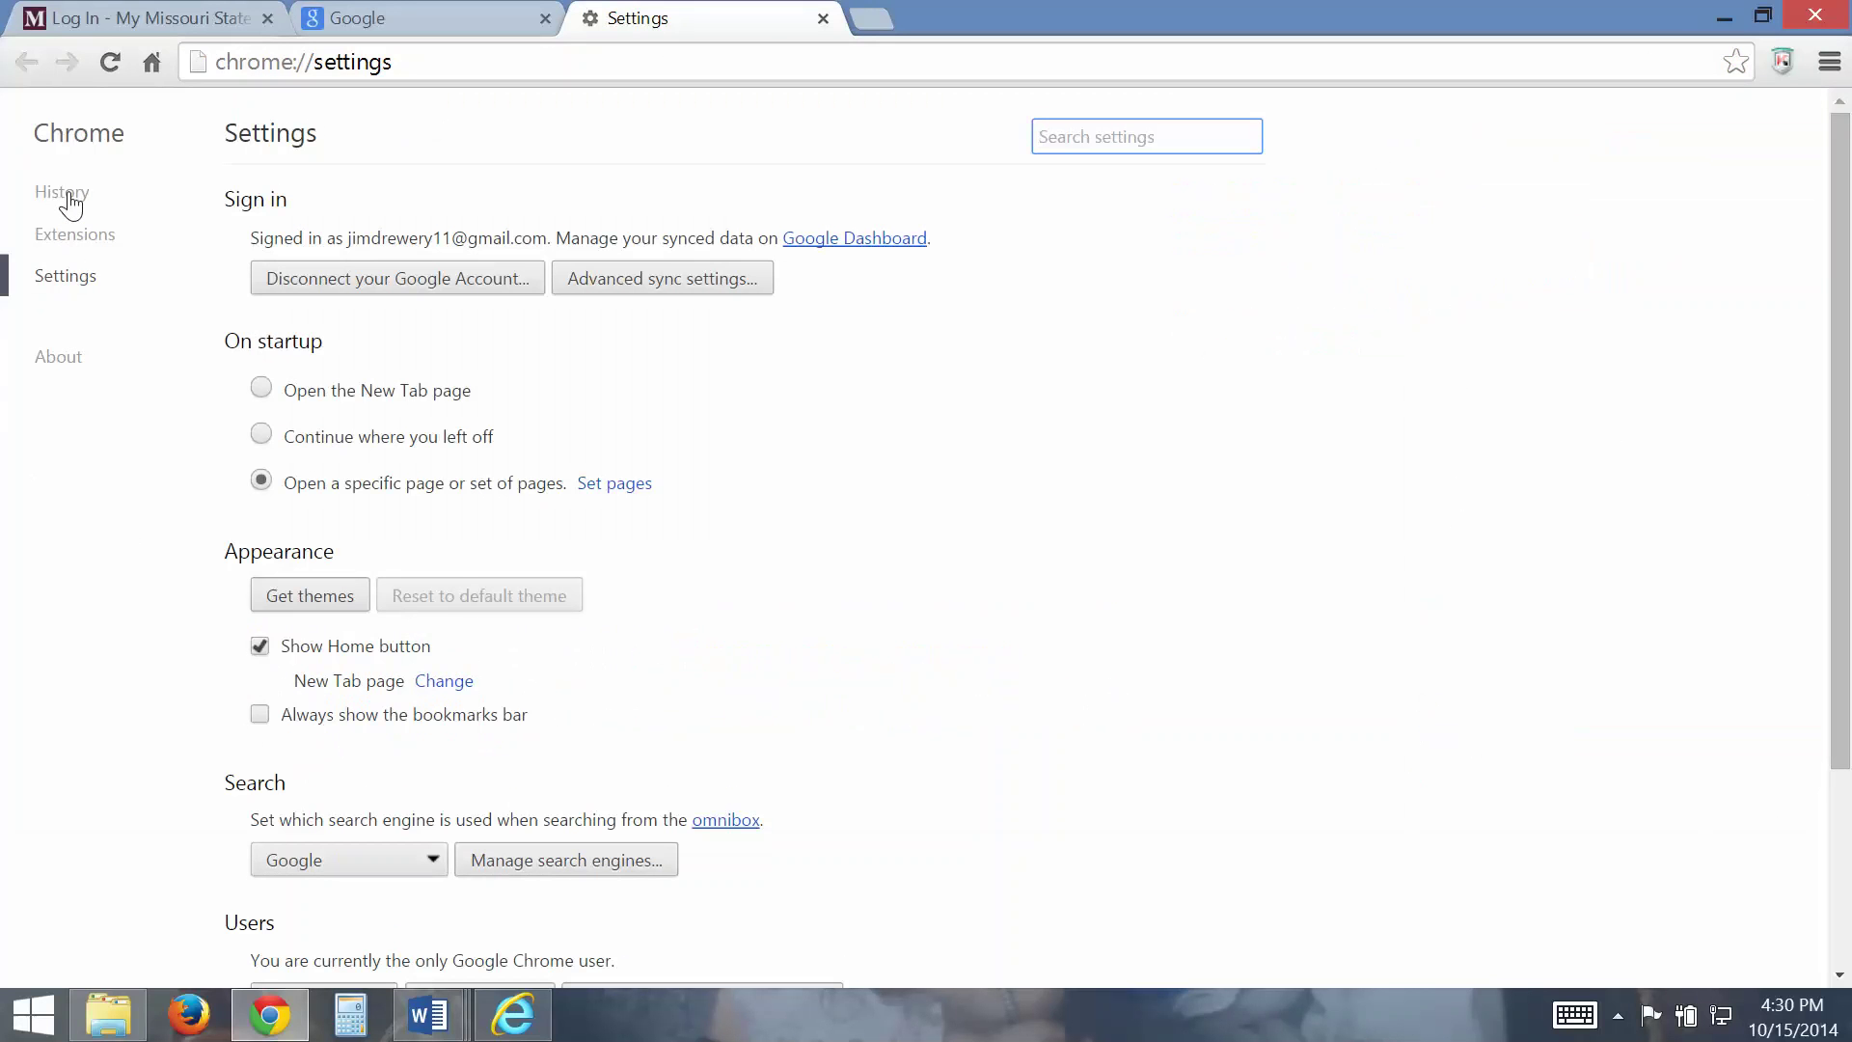
left_click(62, 192)
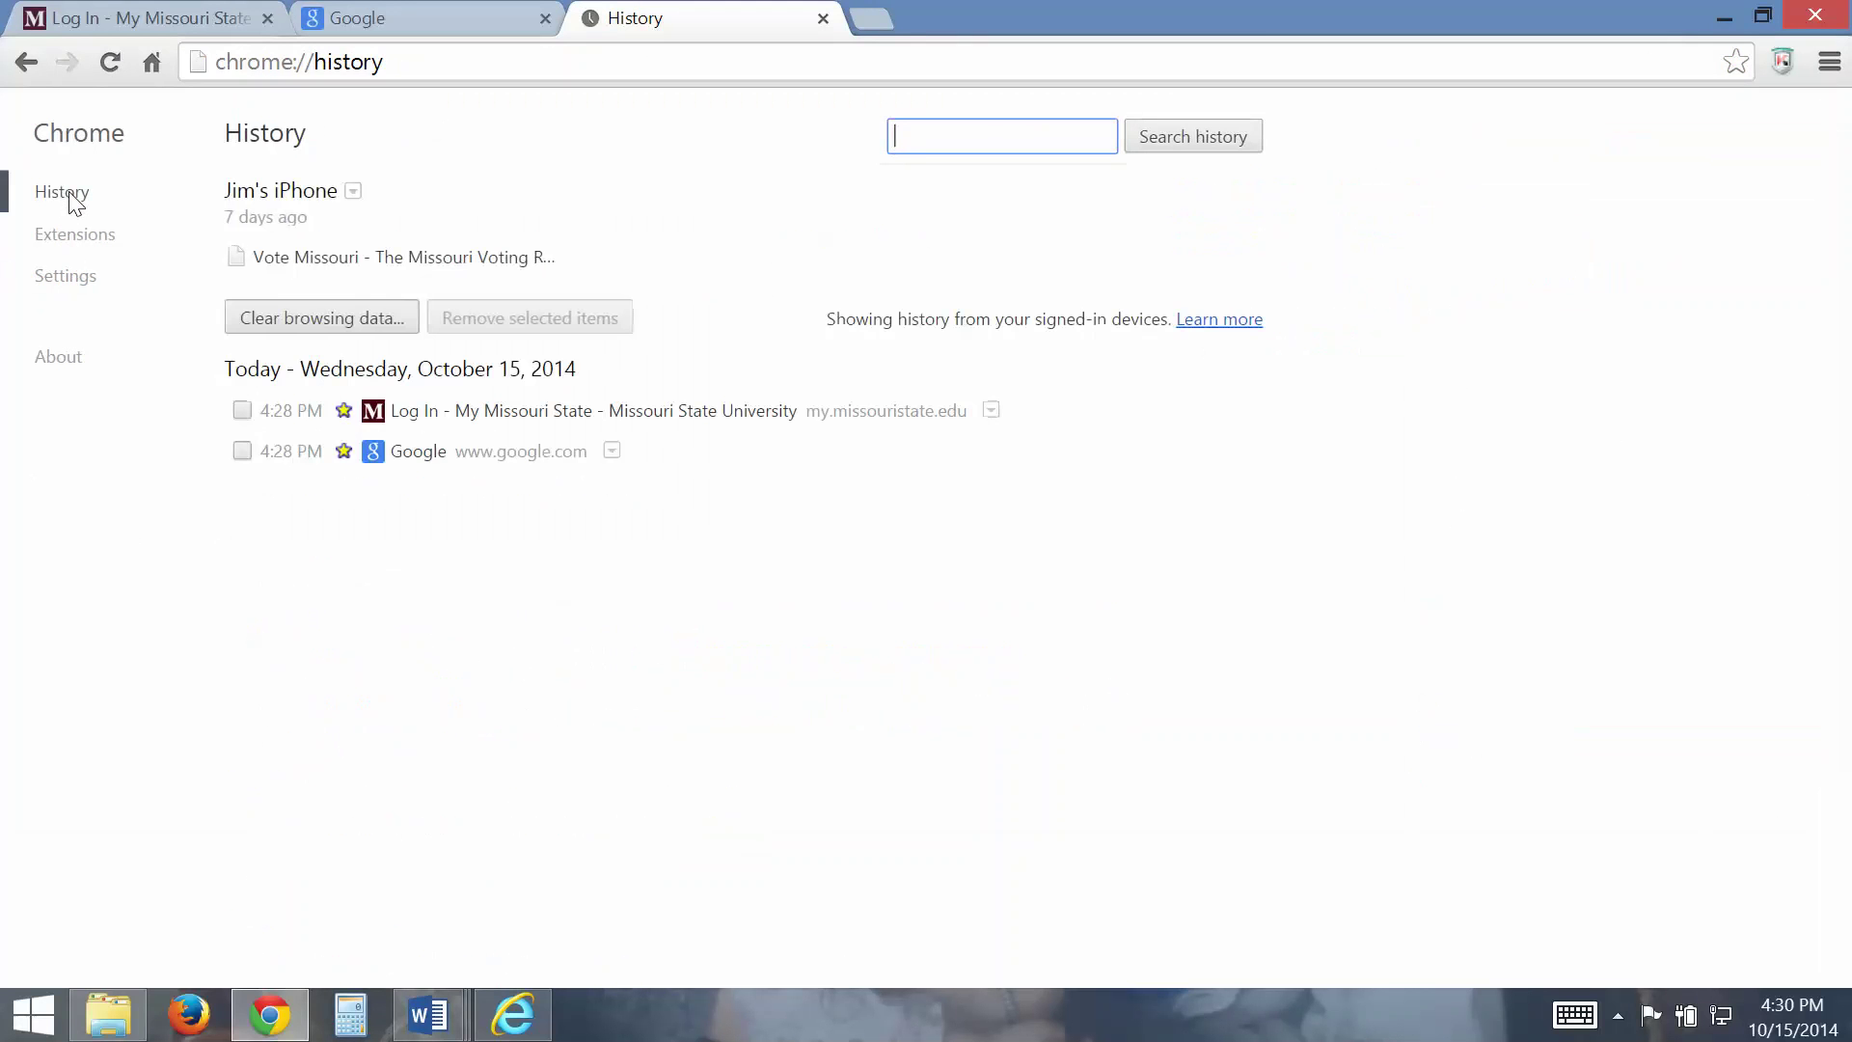
left_click(292, 328)
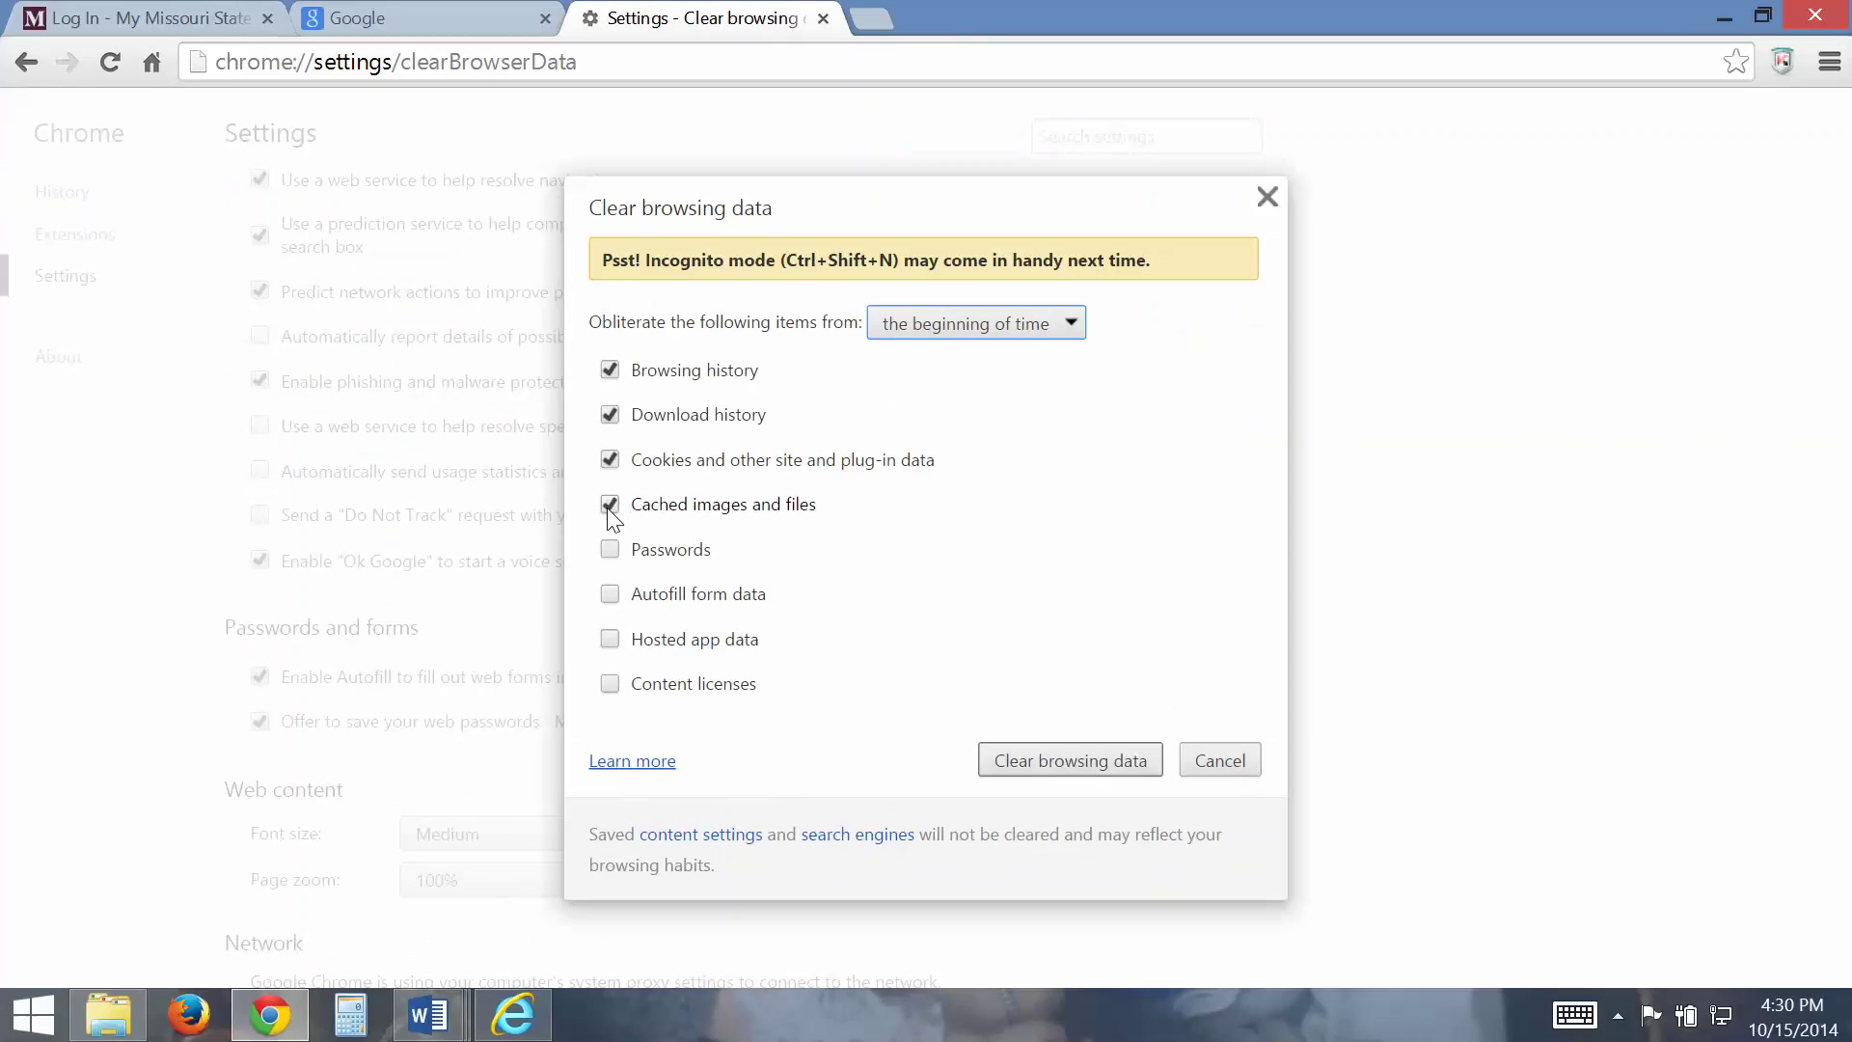
left_click(1051, 762)
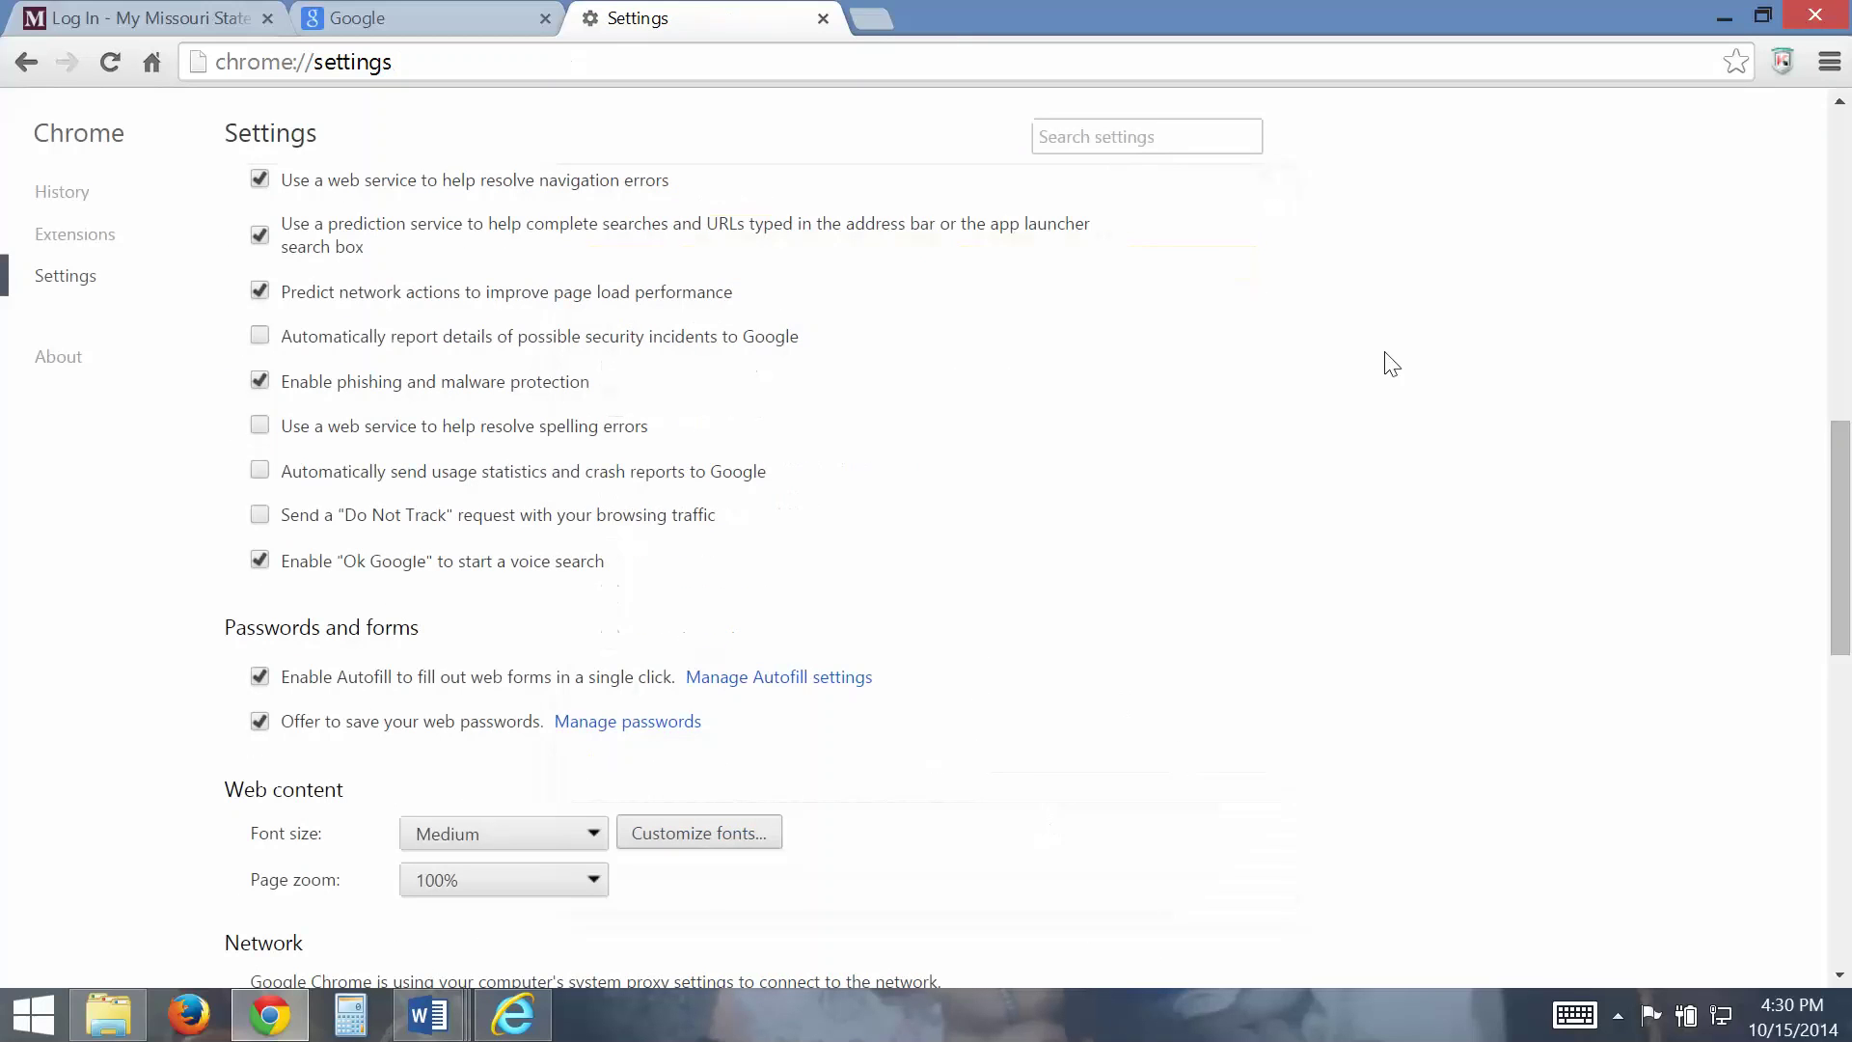
- Close Chrome and open Internet Explorer's Internet Options from its taskbar quick tasks list
left_click(1821, 15)
right_click(546, 1023)
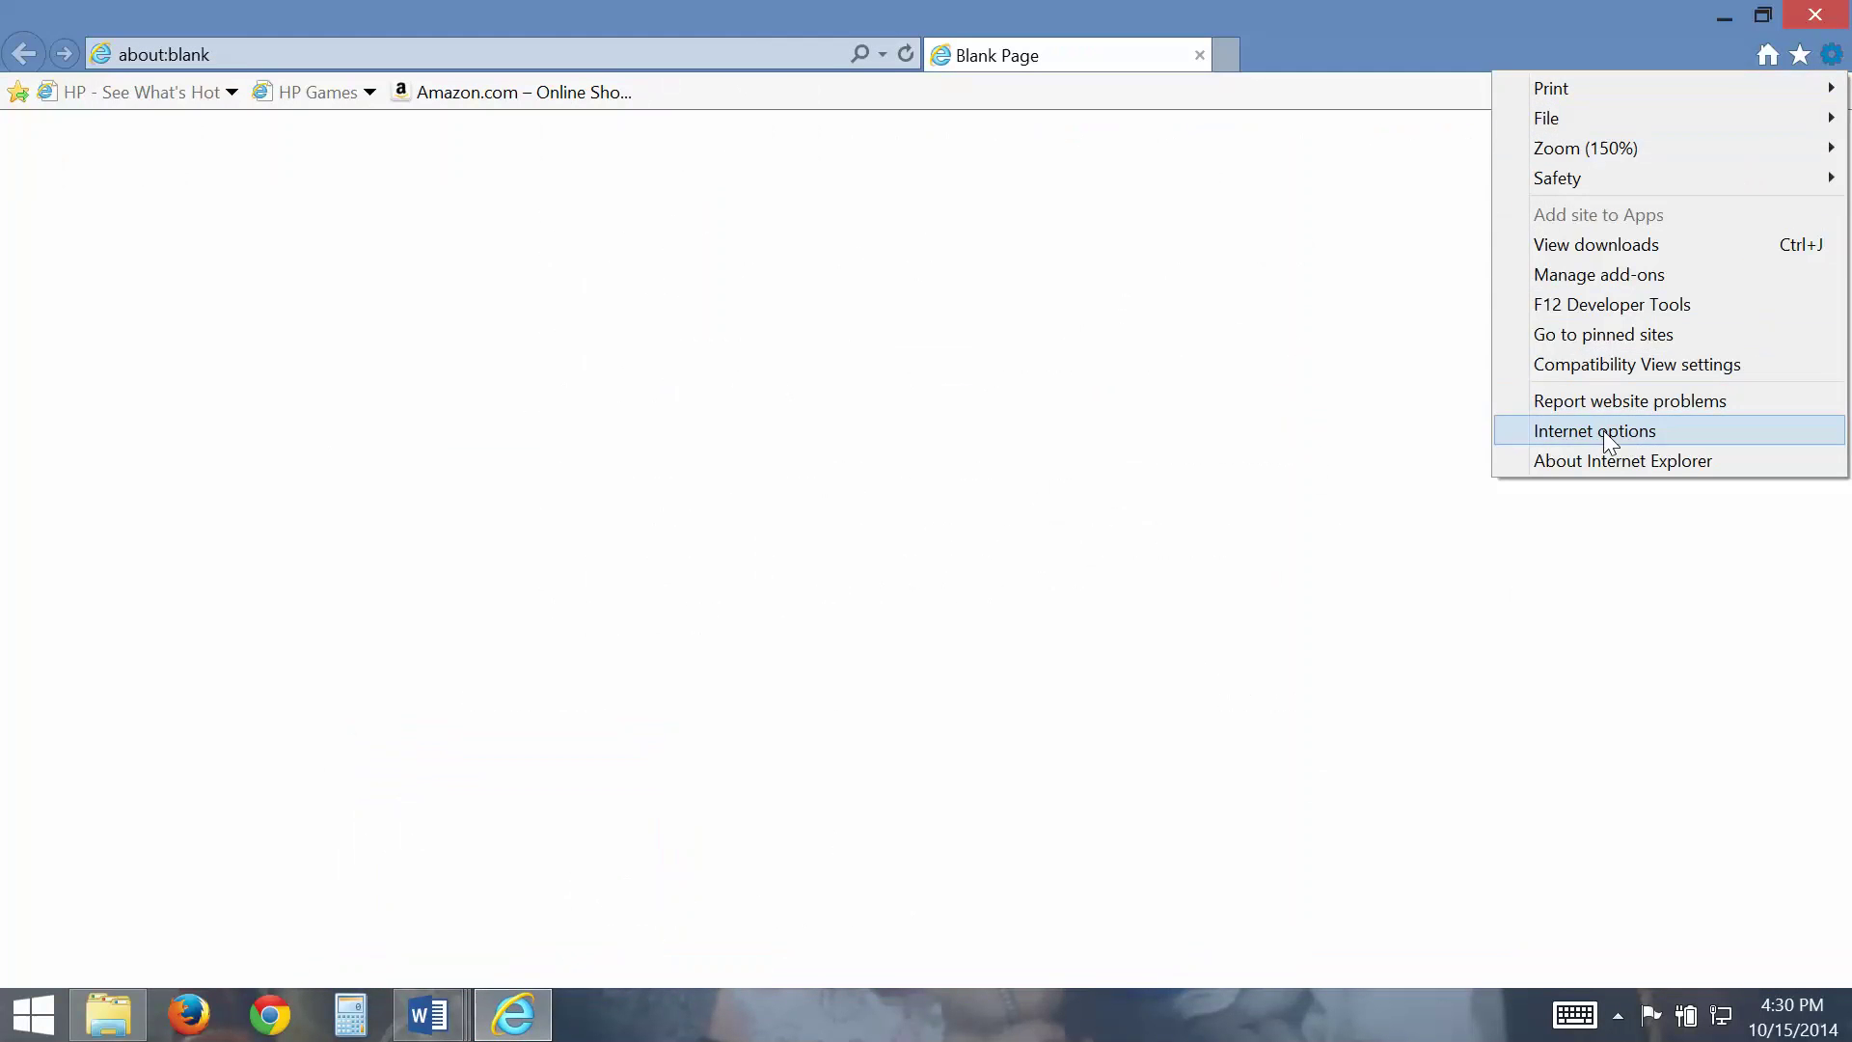
left_click(1594, 430)
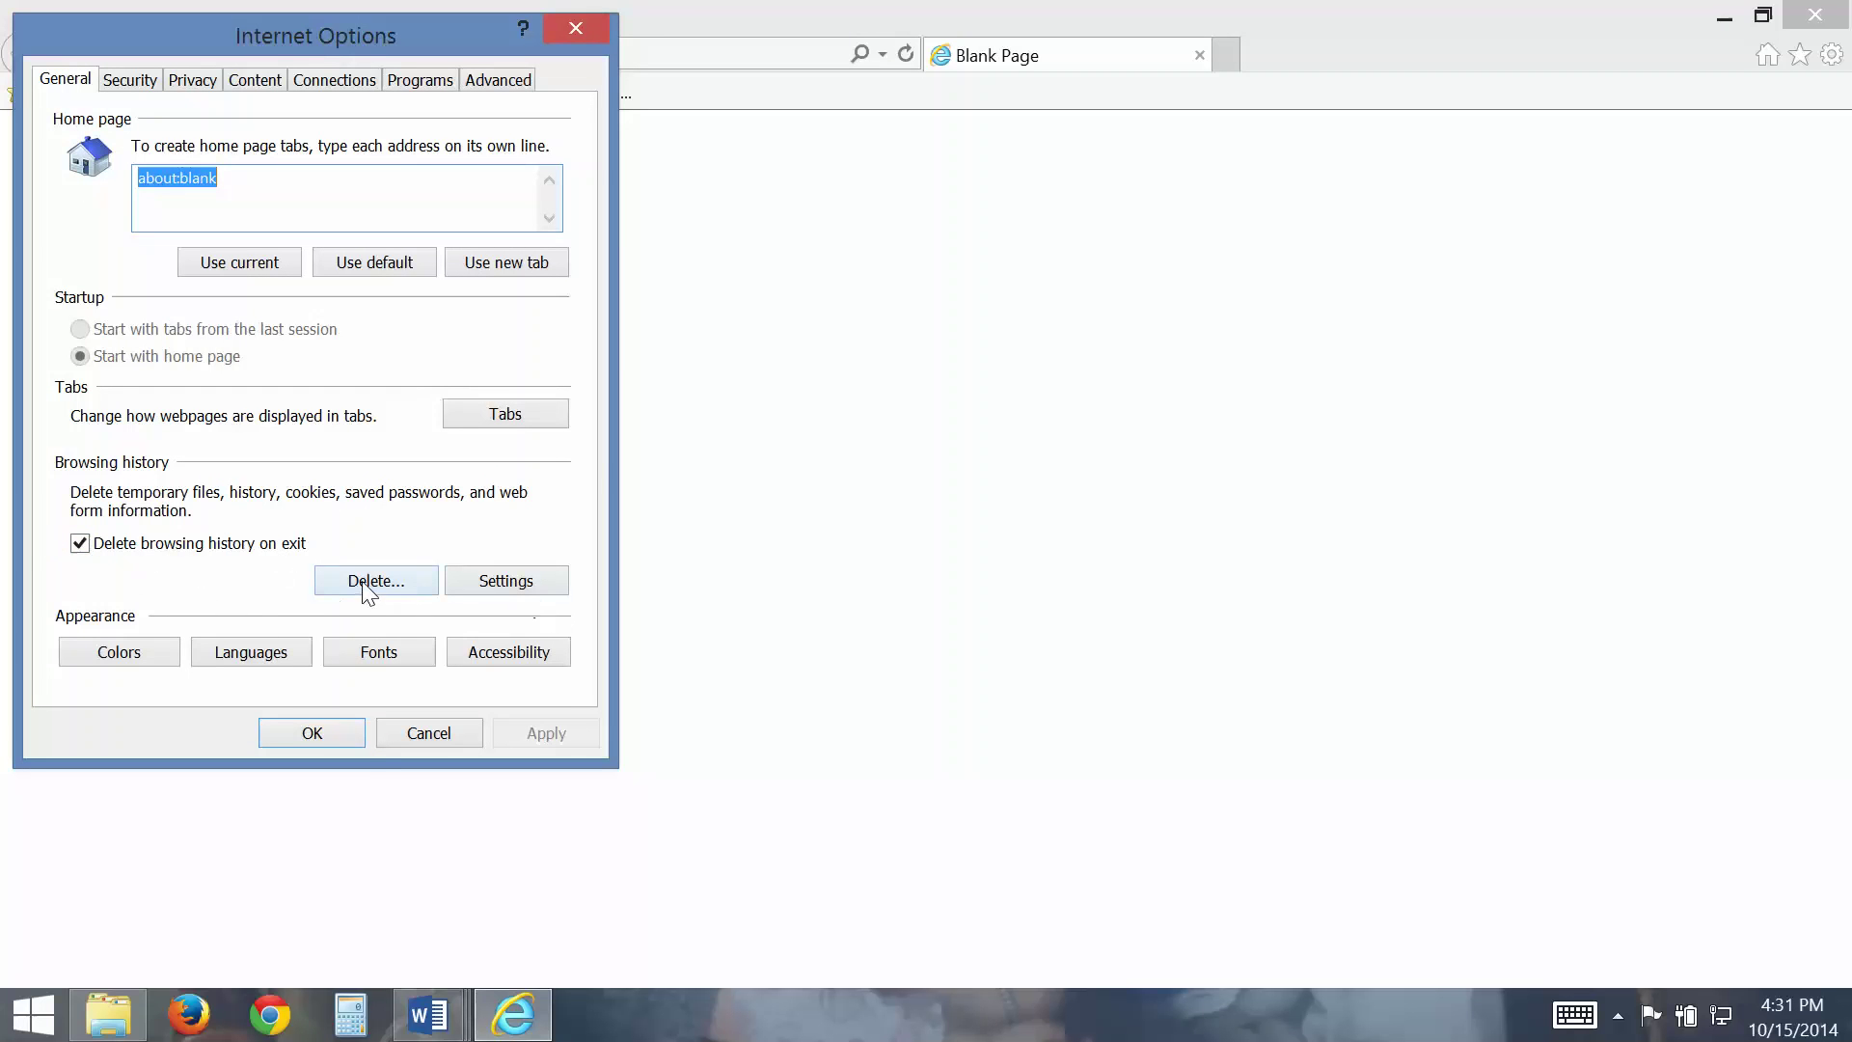
left_click(504, 581)
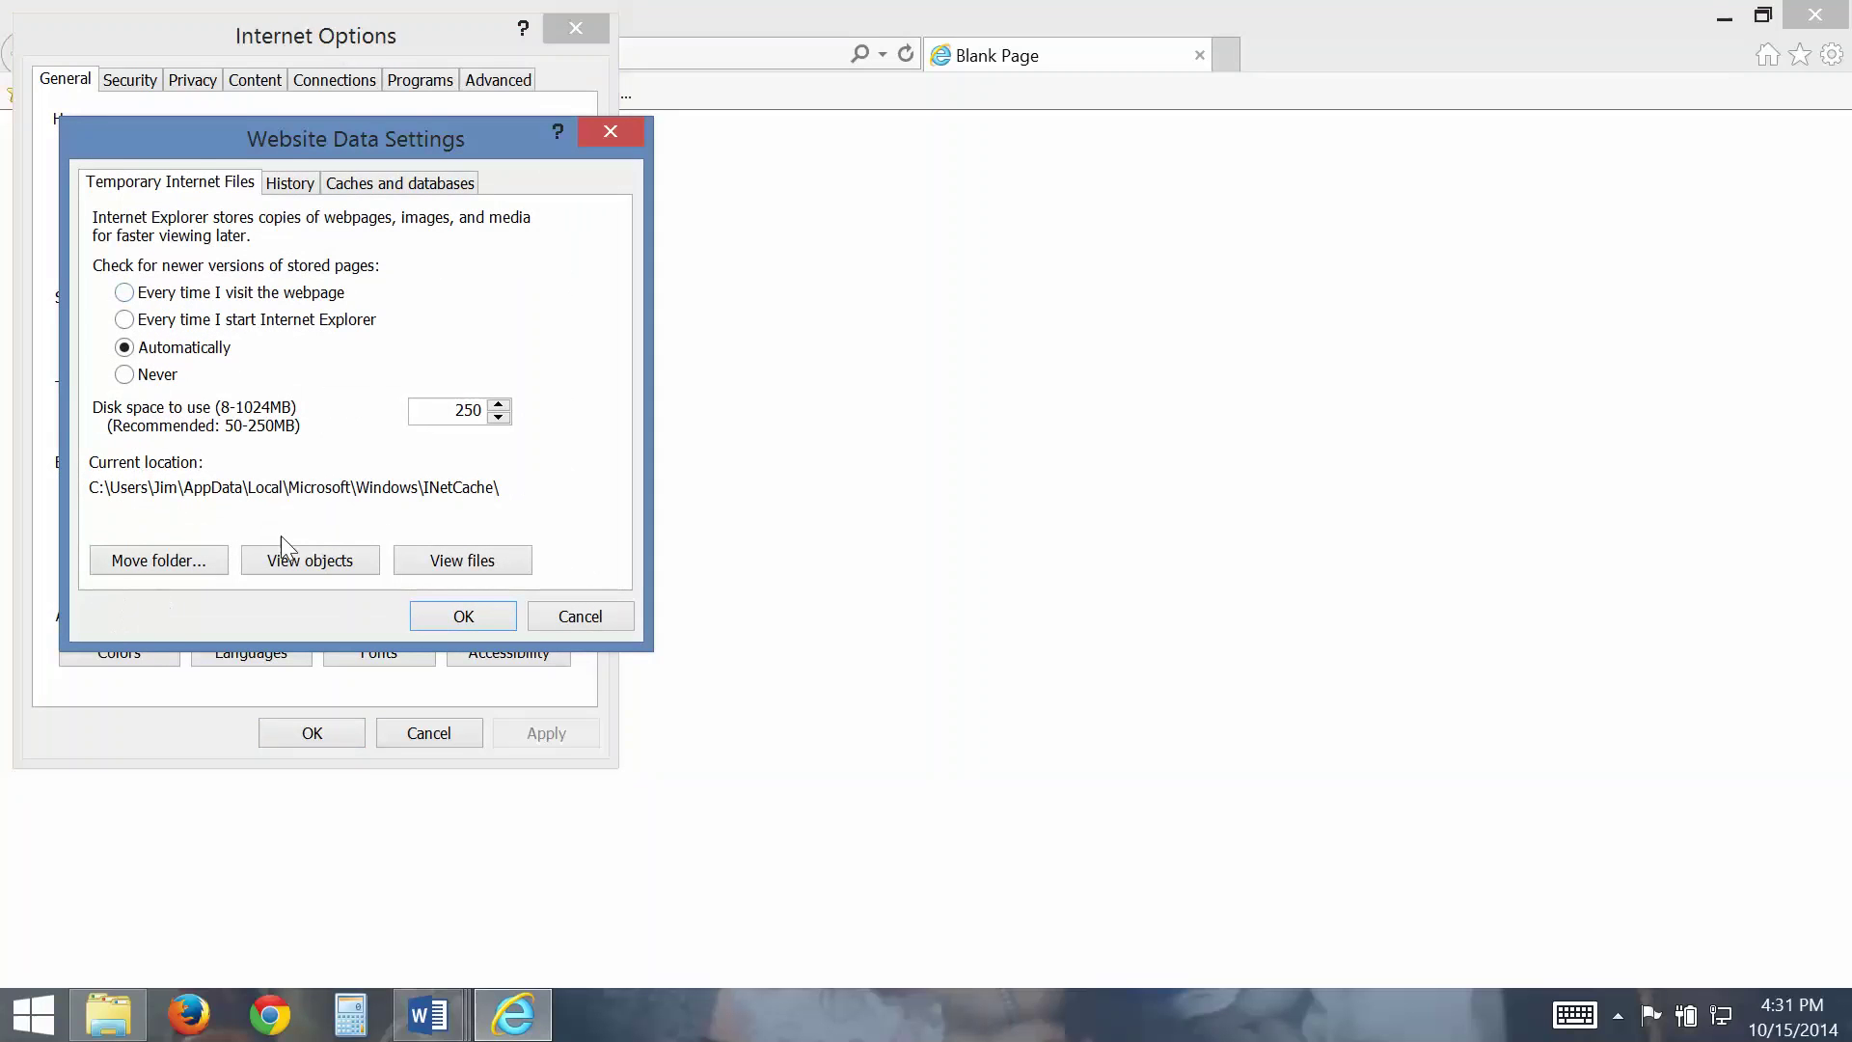
left_click(290, 182)
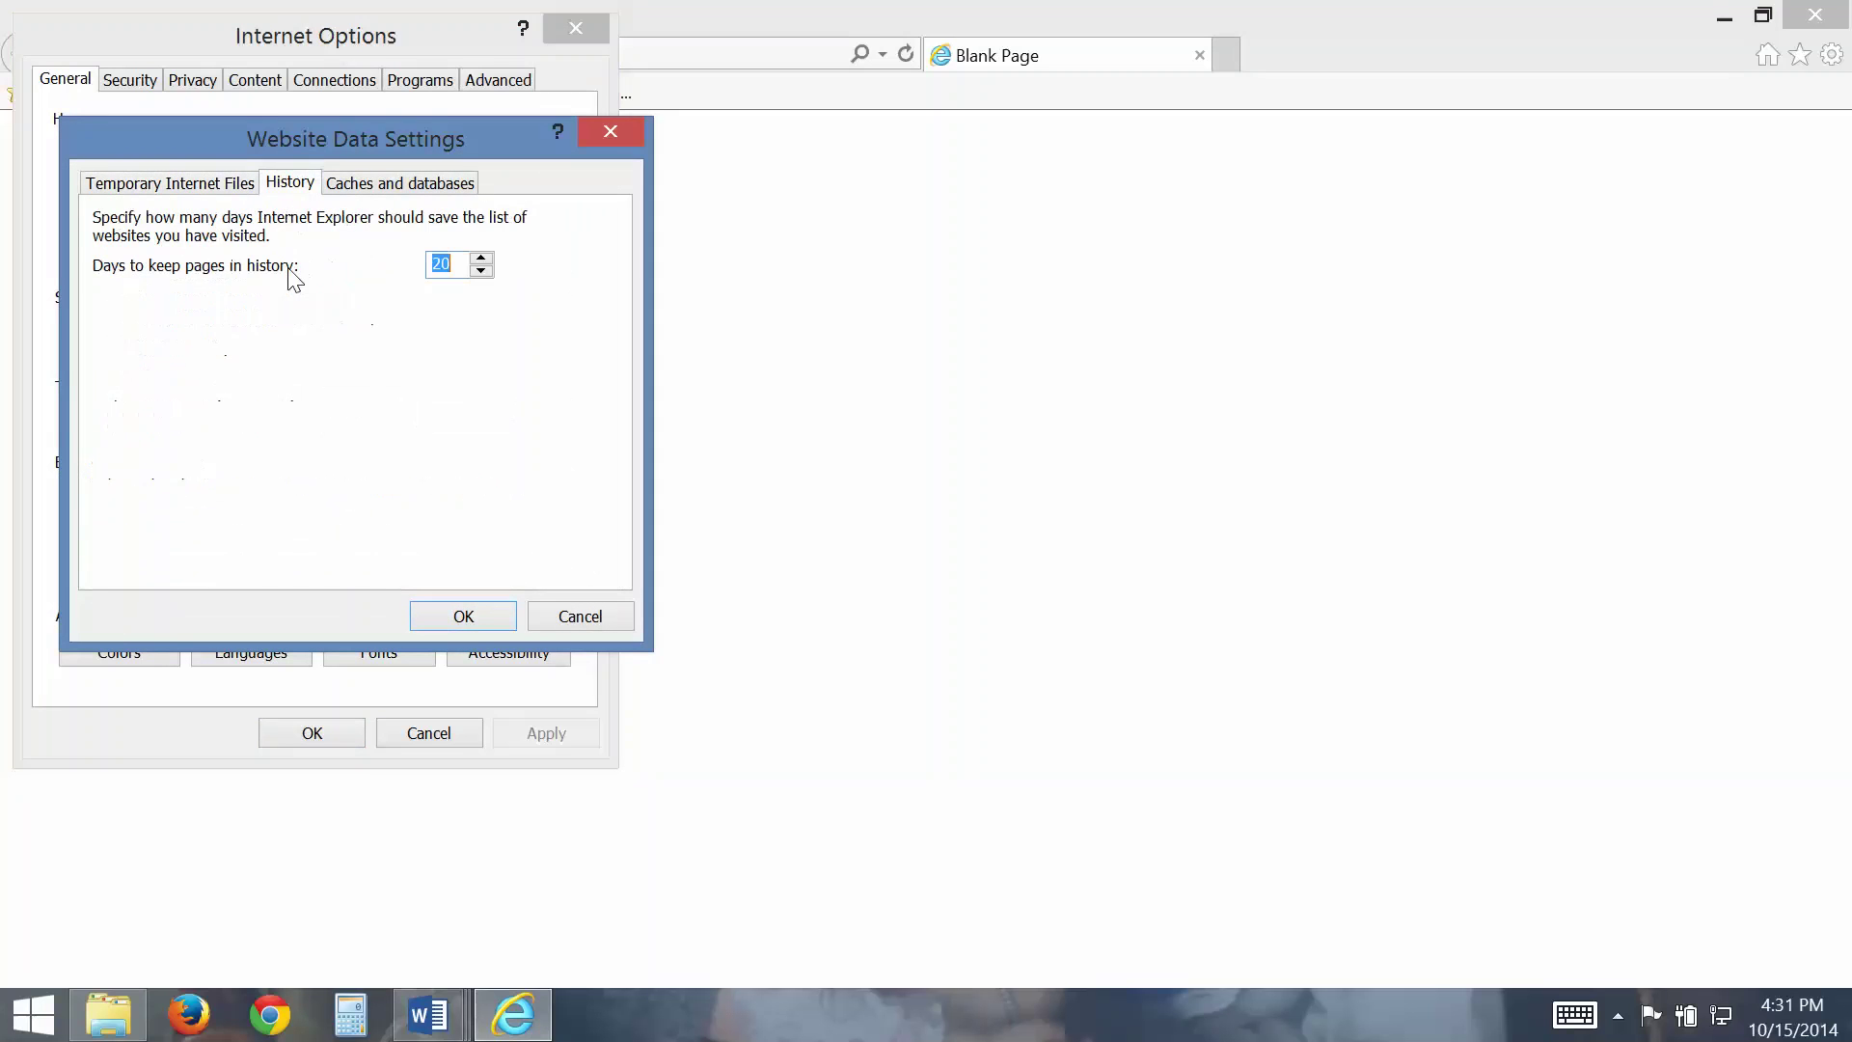
left_click(464, 619)
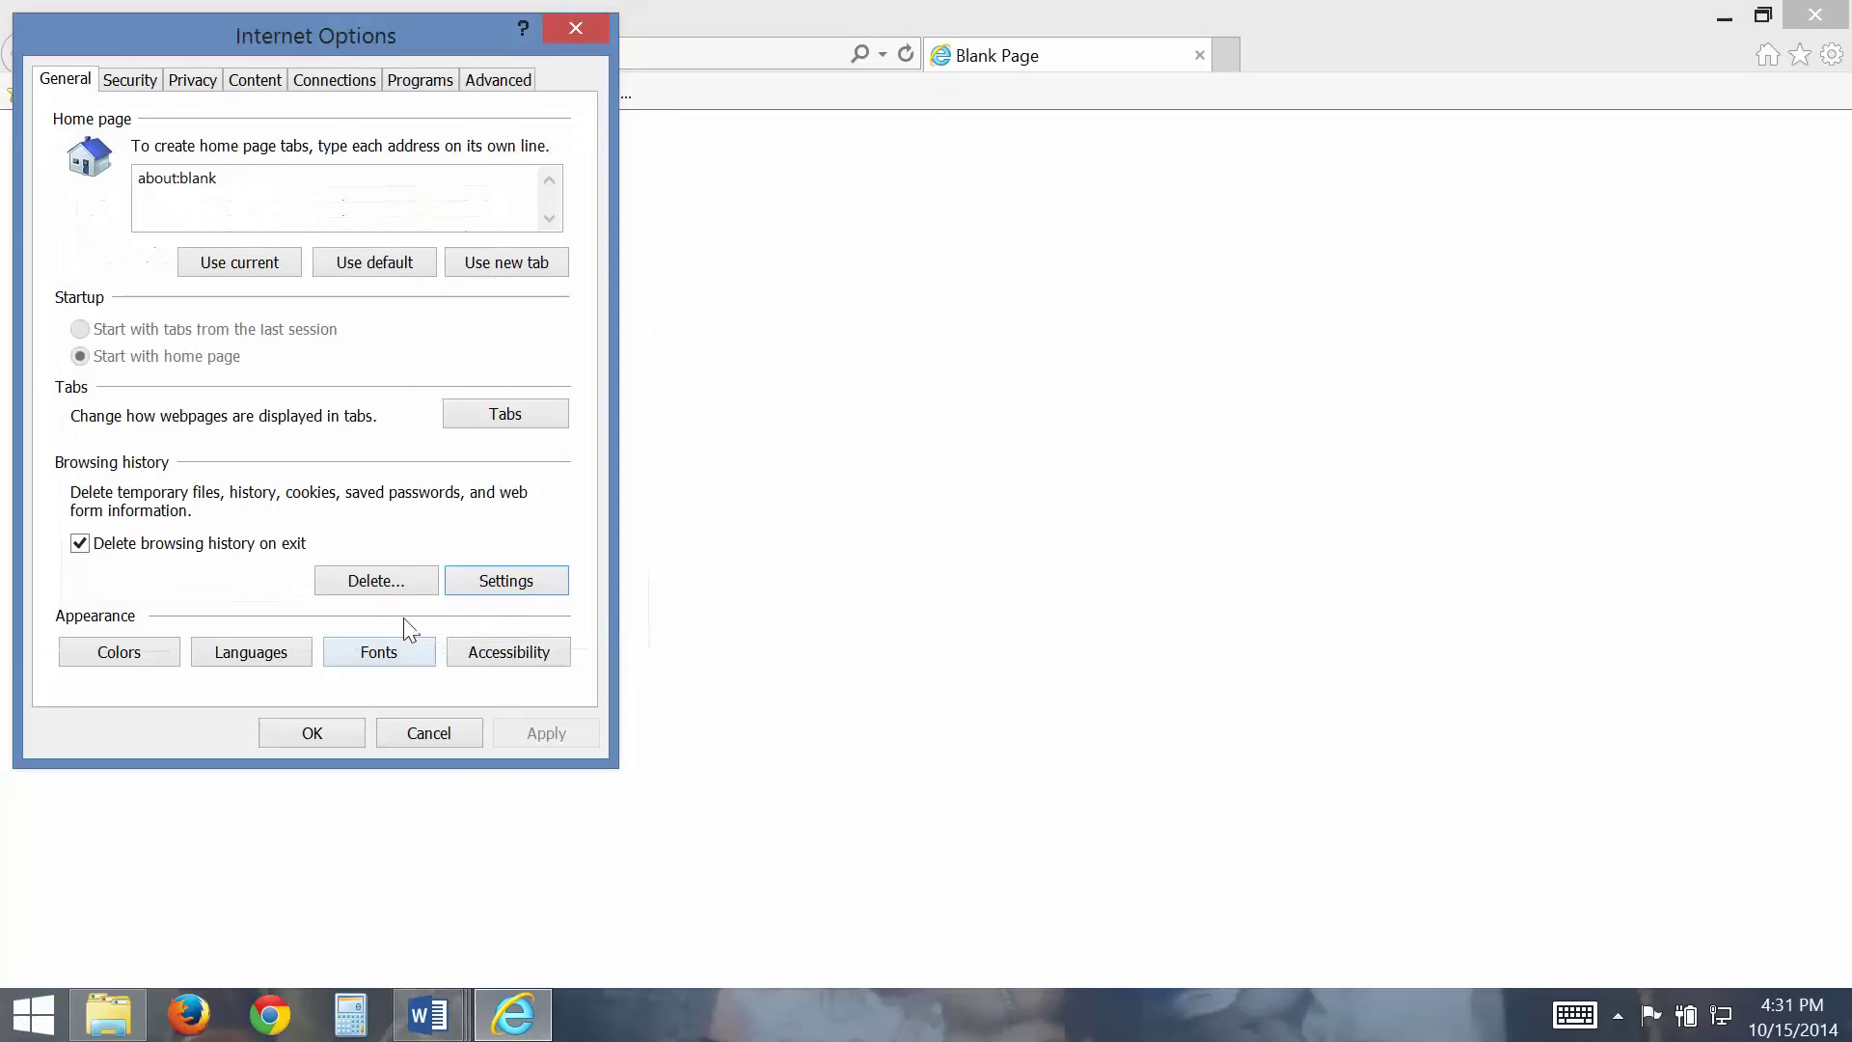
- Delete IE temporary files, cookies and history, keeping favourites data, and apply the options
left_click(342, 580)
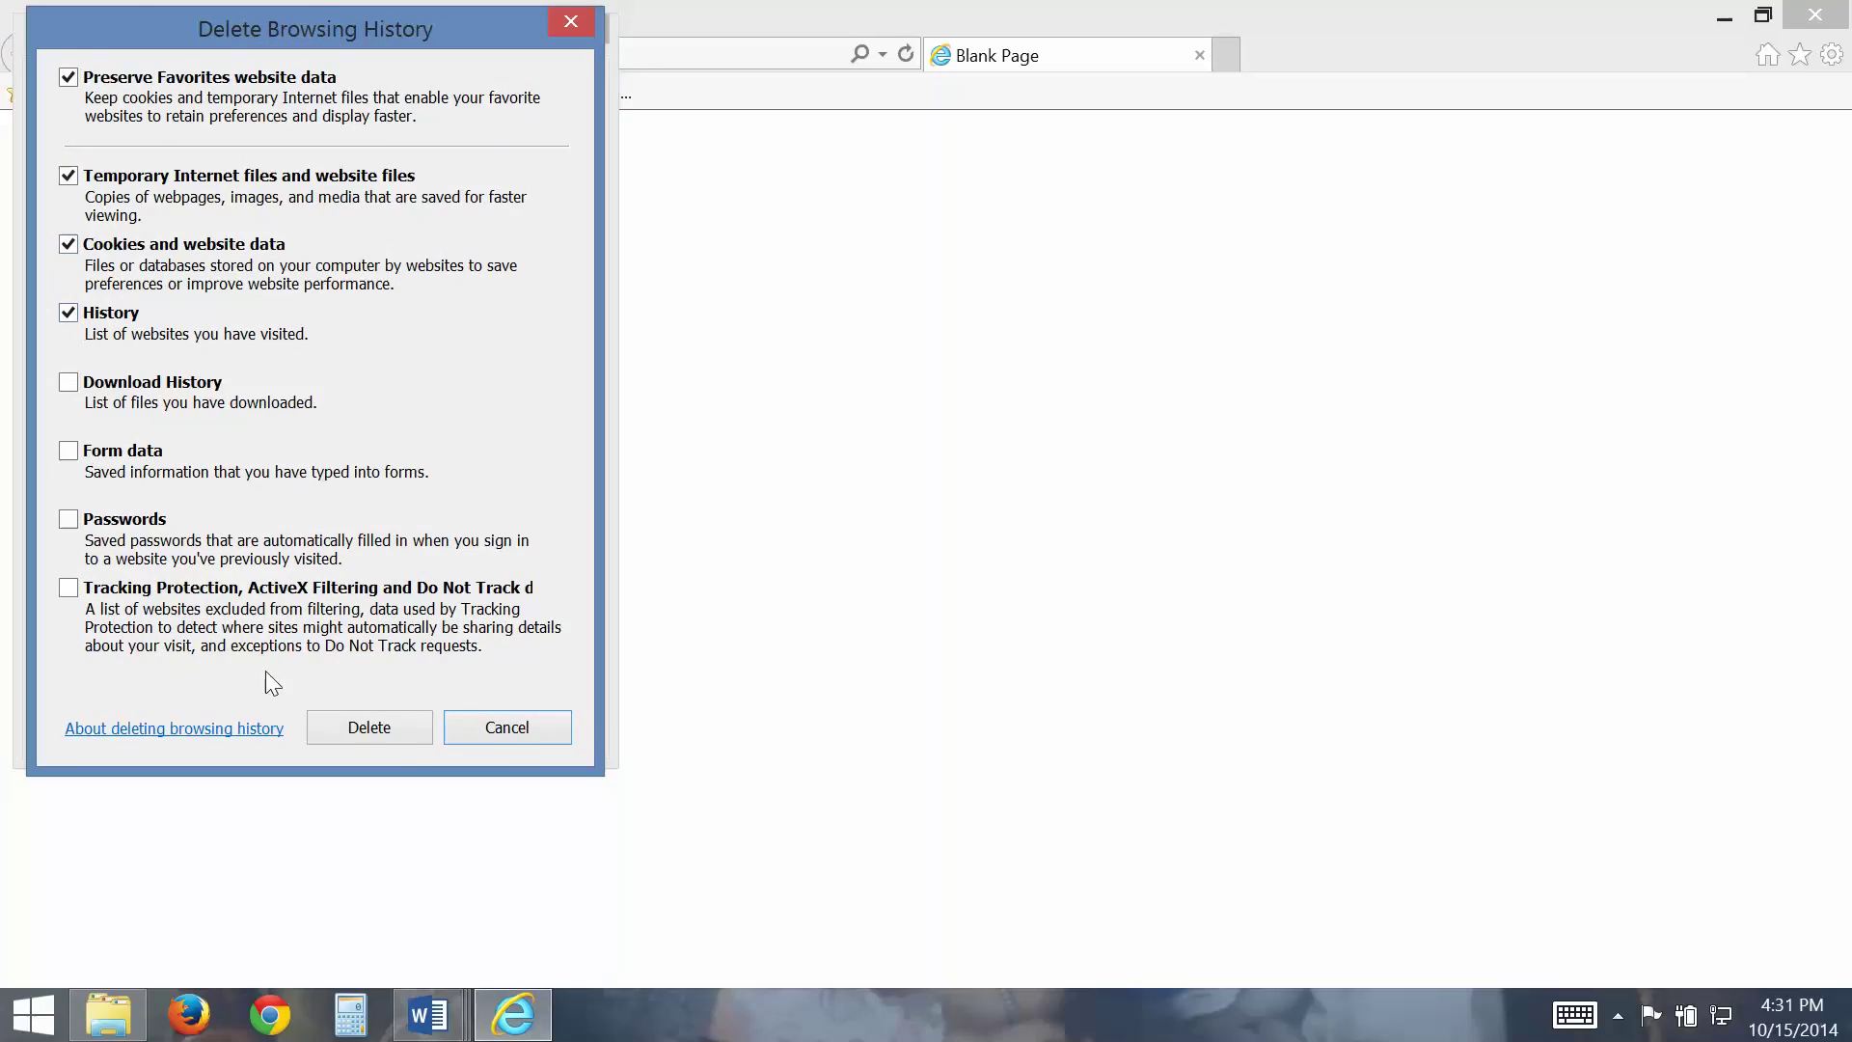
left_click(368, 727)
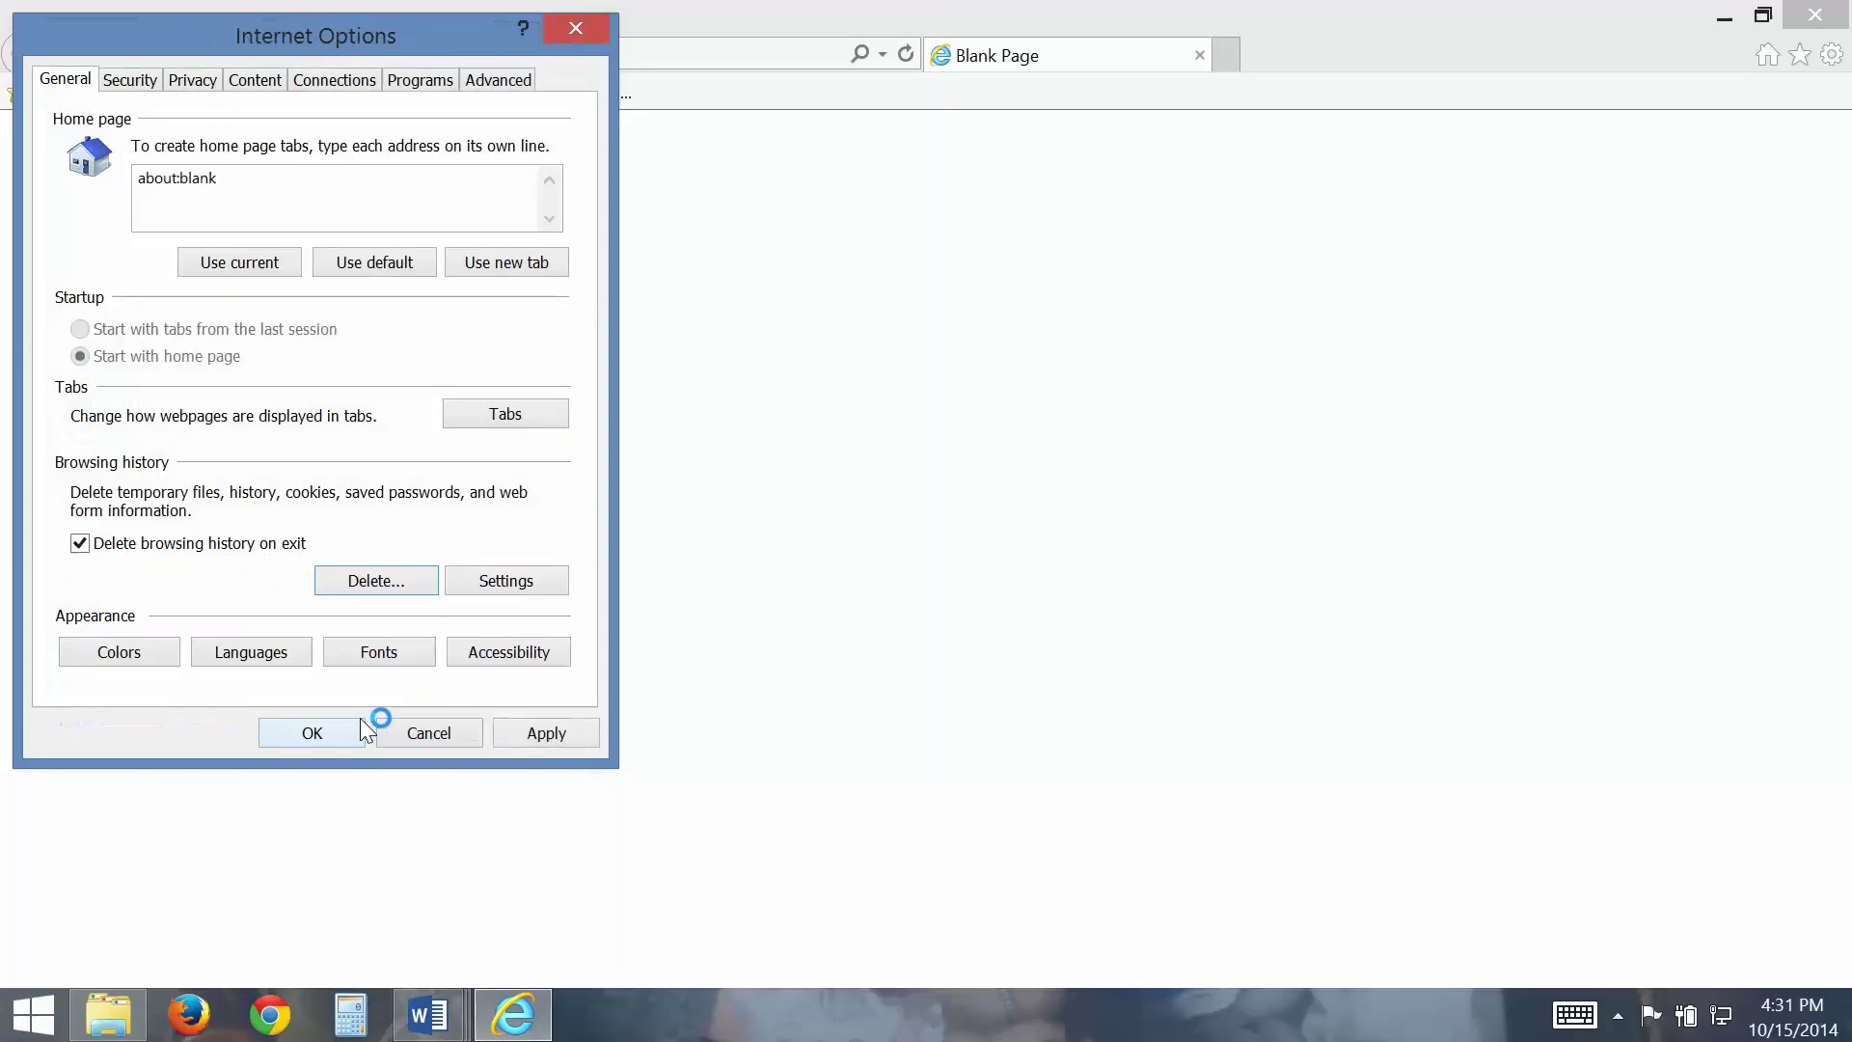
left_click(546, 733)
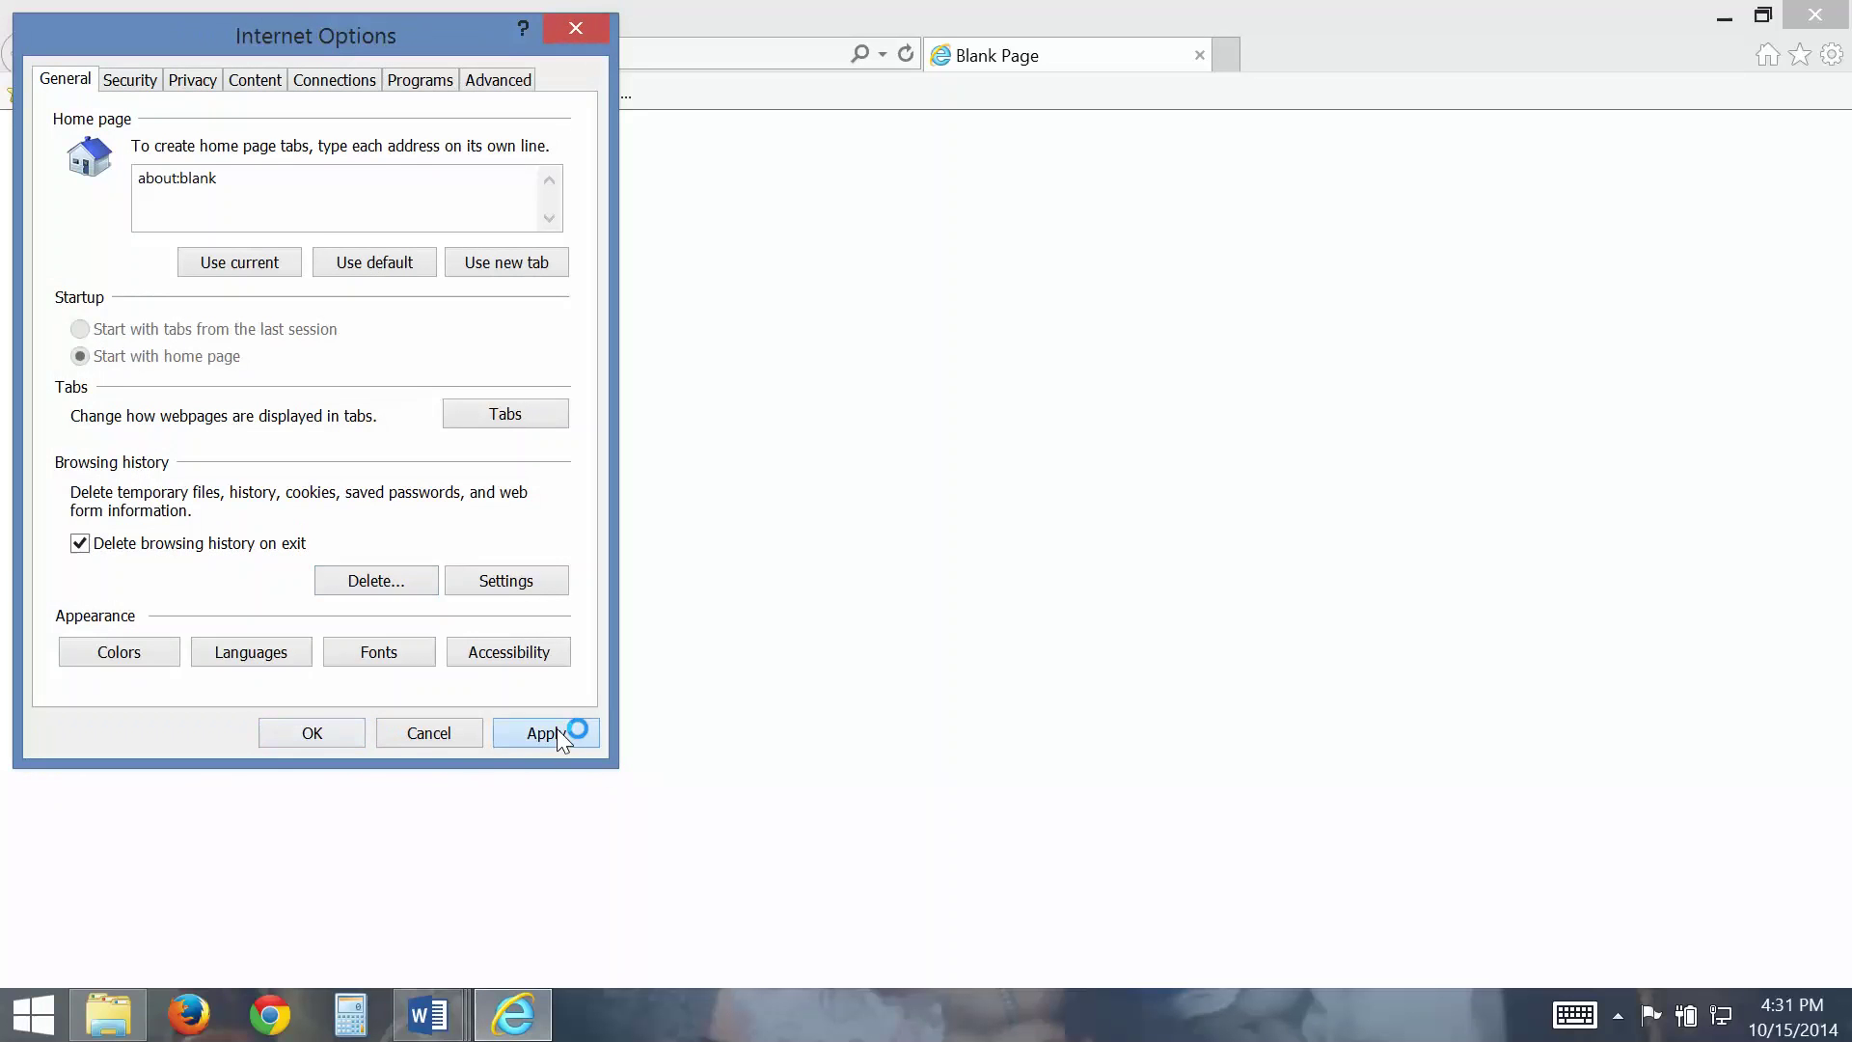